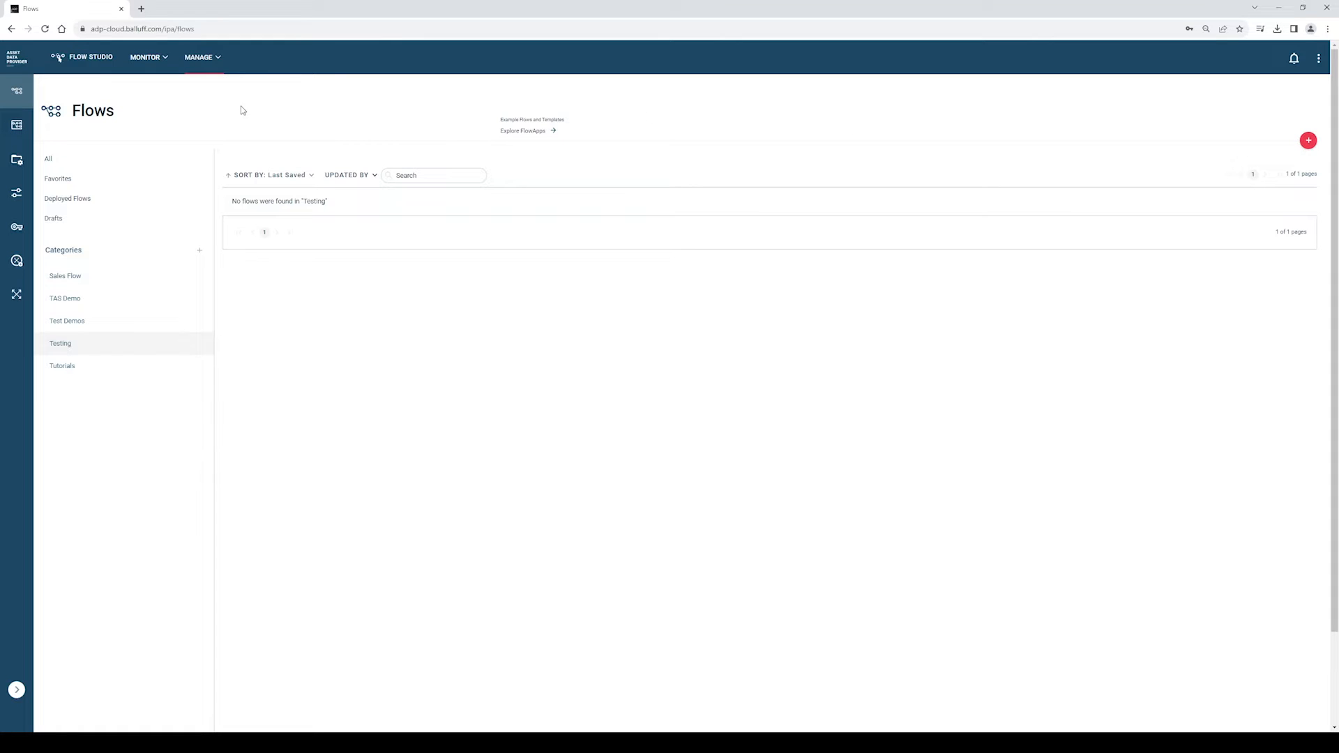
- Start a new empty Untitled/Draft flow in Flow Studio
left_click(81, 65)
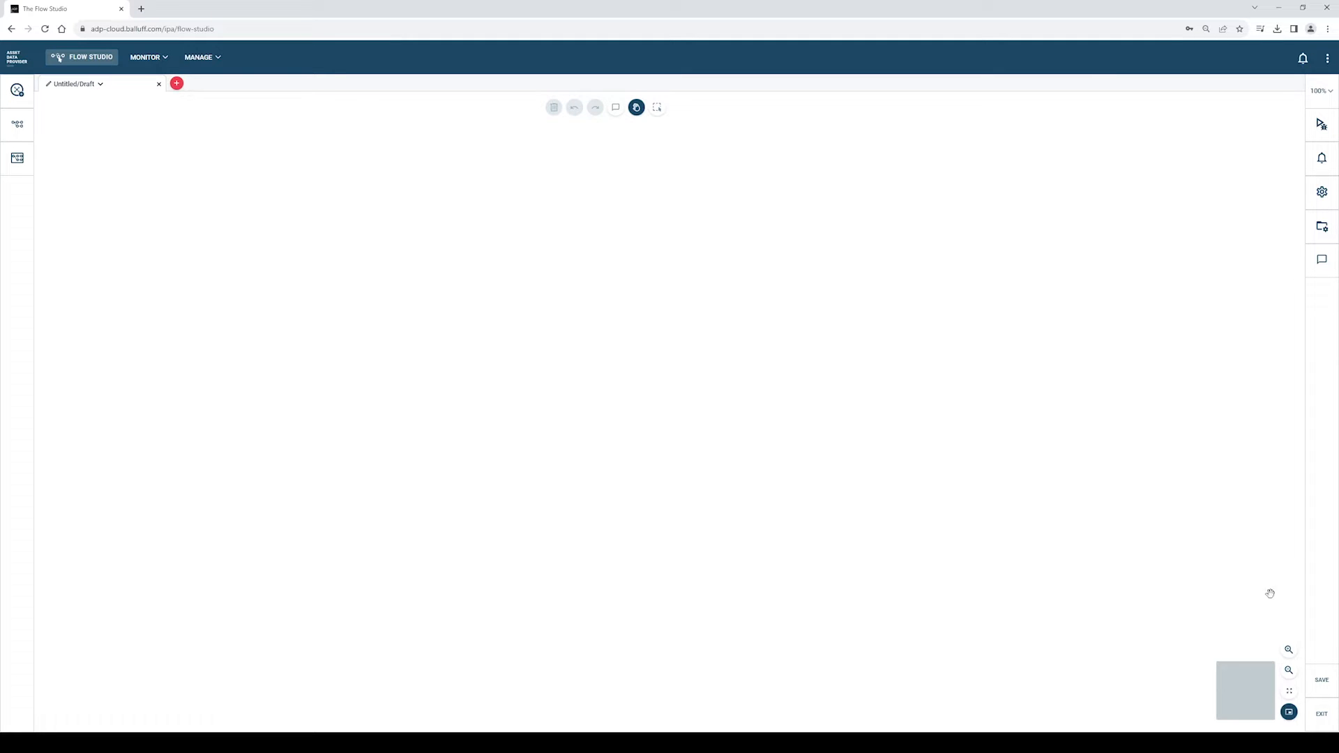
- Save the flow as 'ADP Tutorial Flow', description Tutorial, category Testing, private to owner
left_click(1321, 680)
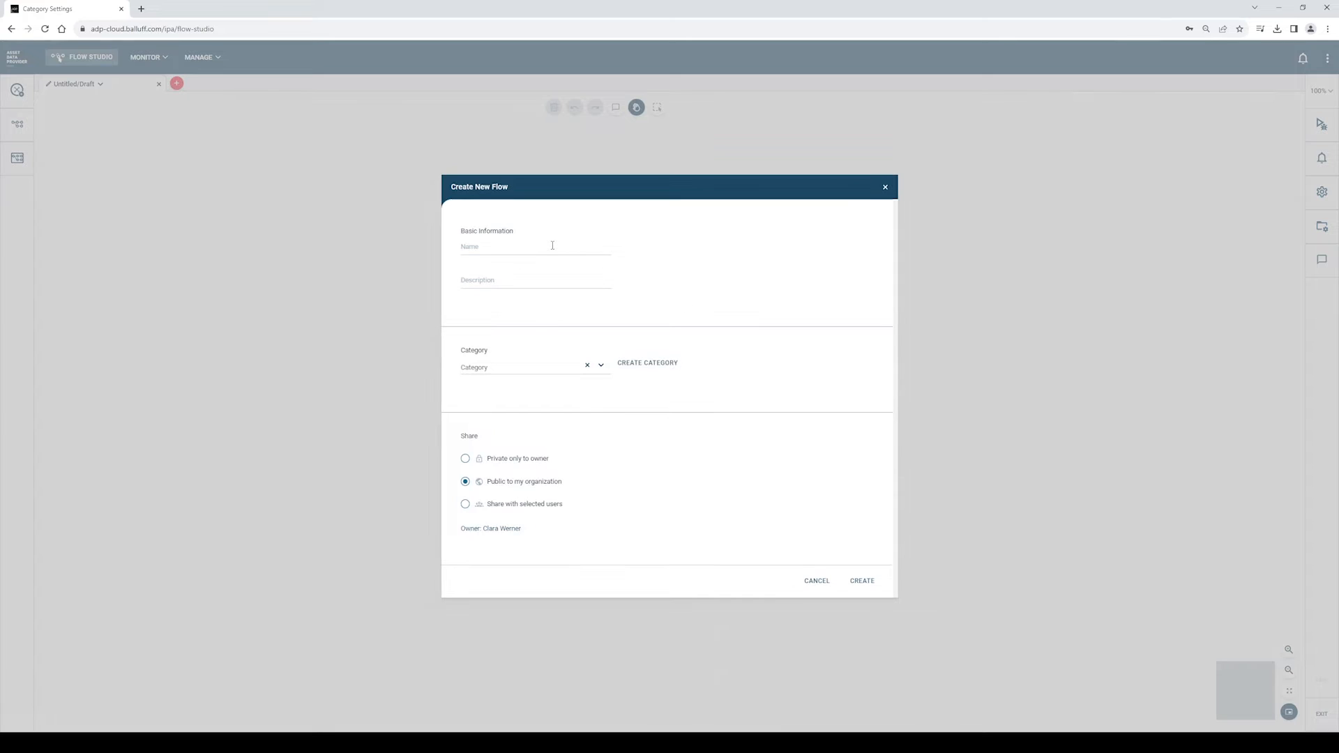
type("ADP Tuto")
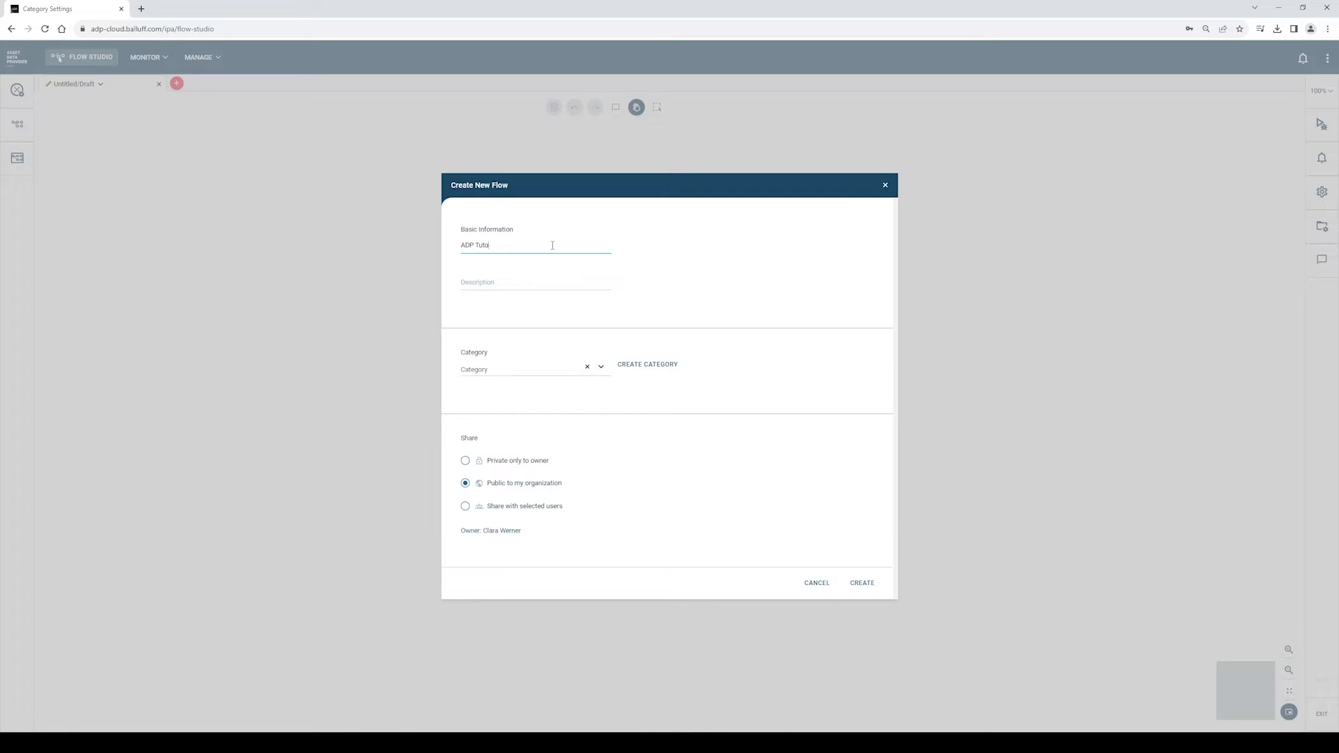
type("rial Flow")
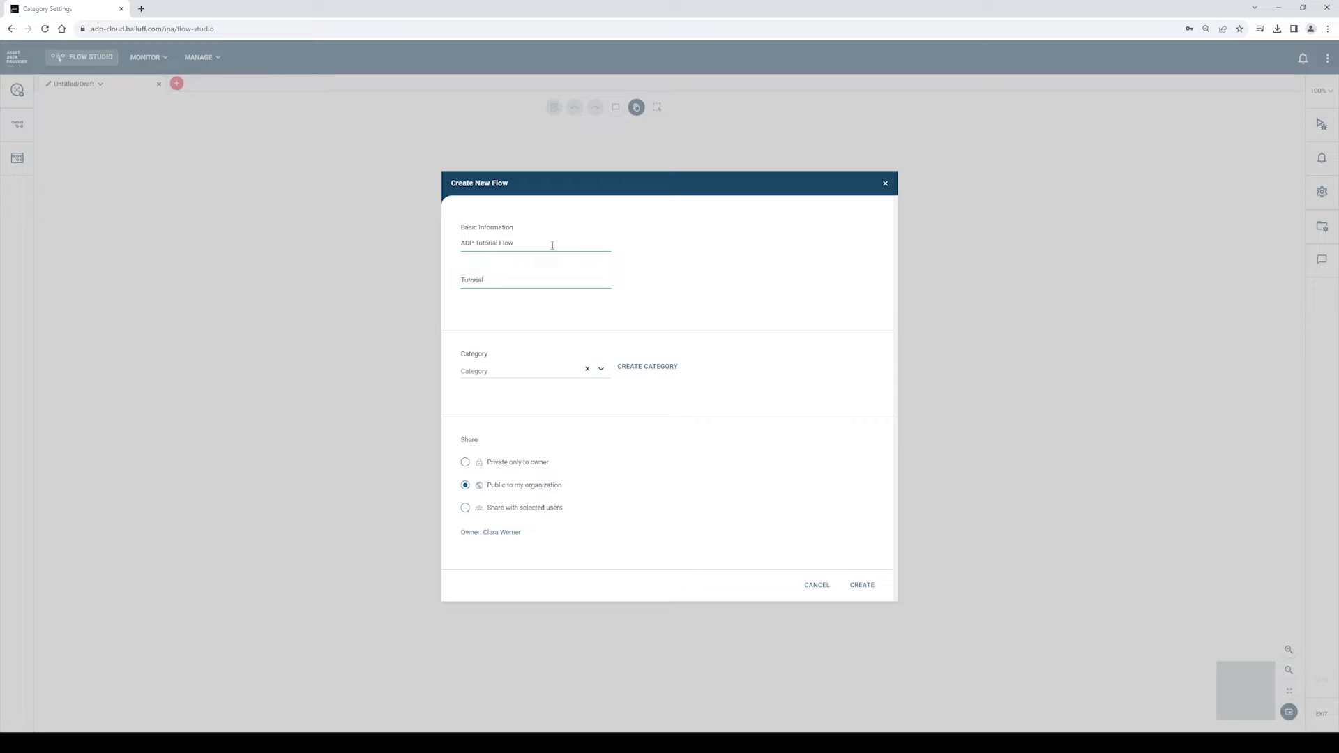
left_click(601, 369)
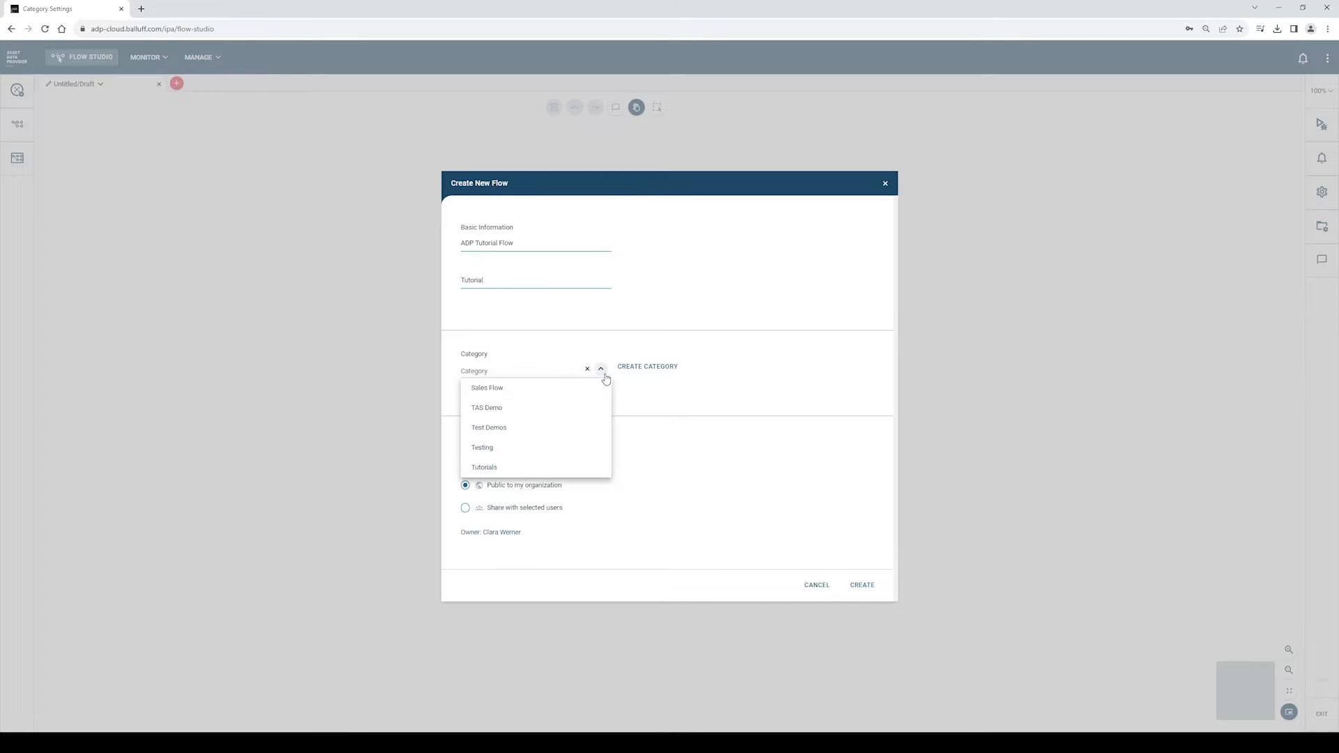
left_click(513, 448)
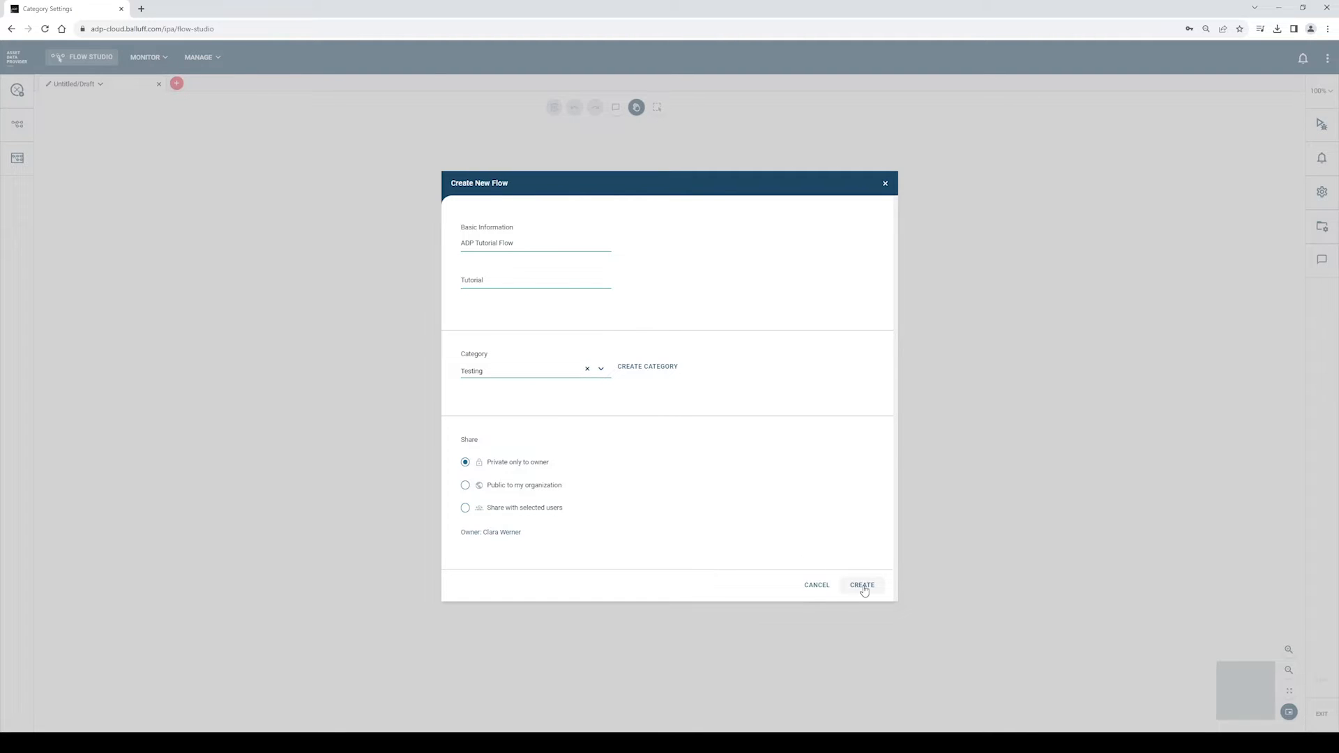
left_click(863, 587)
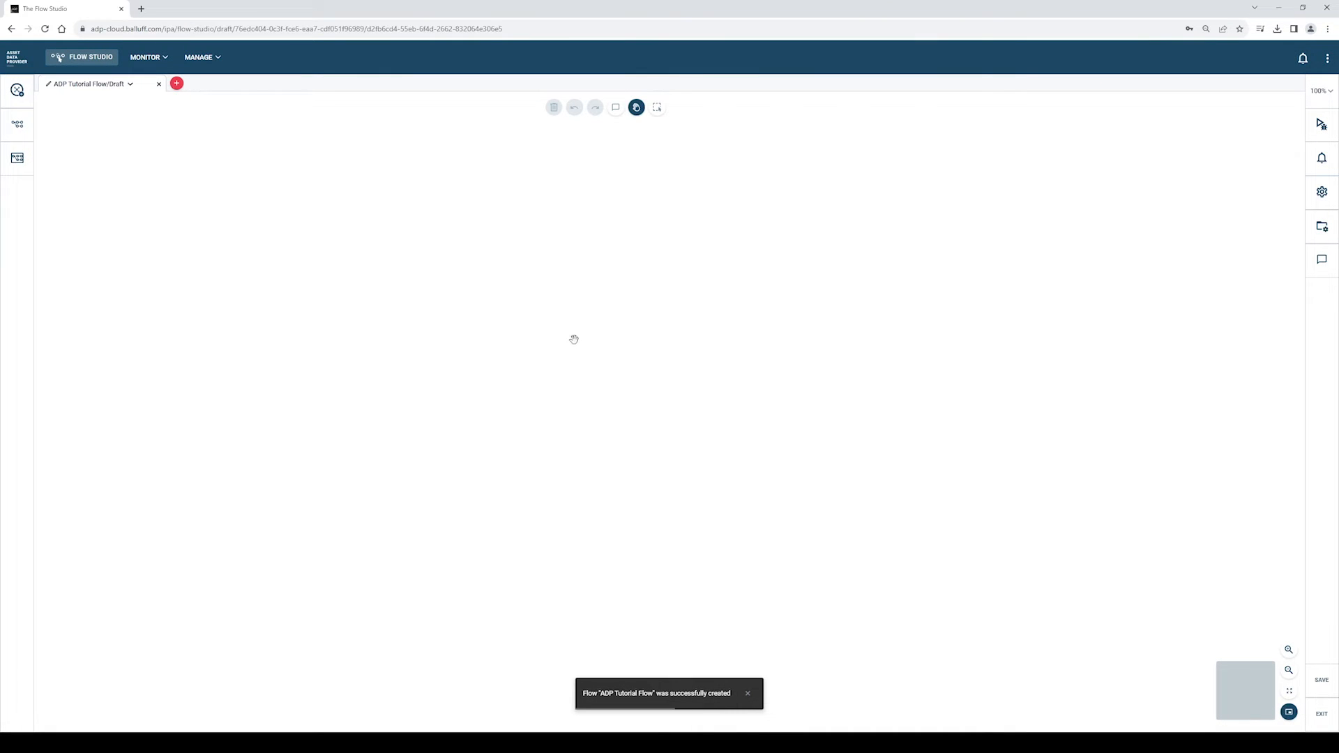
- Drag a Data Generator from the Input modules onto the canvas
left_click(17, 95)
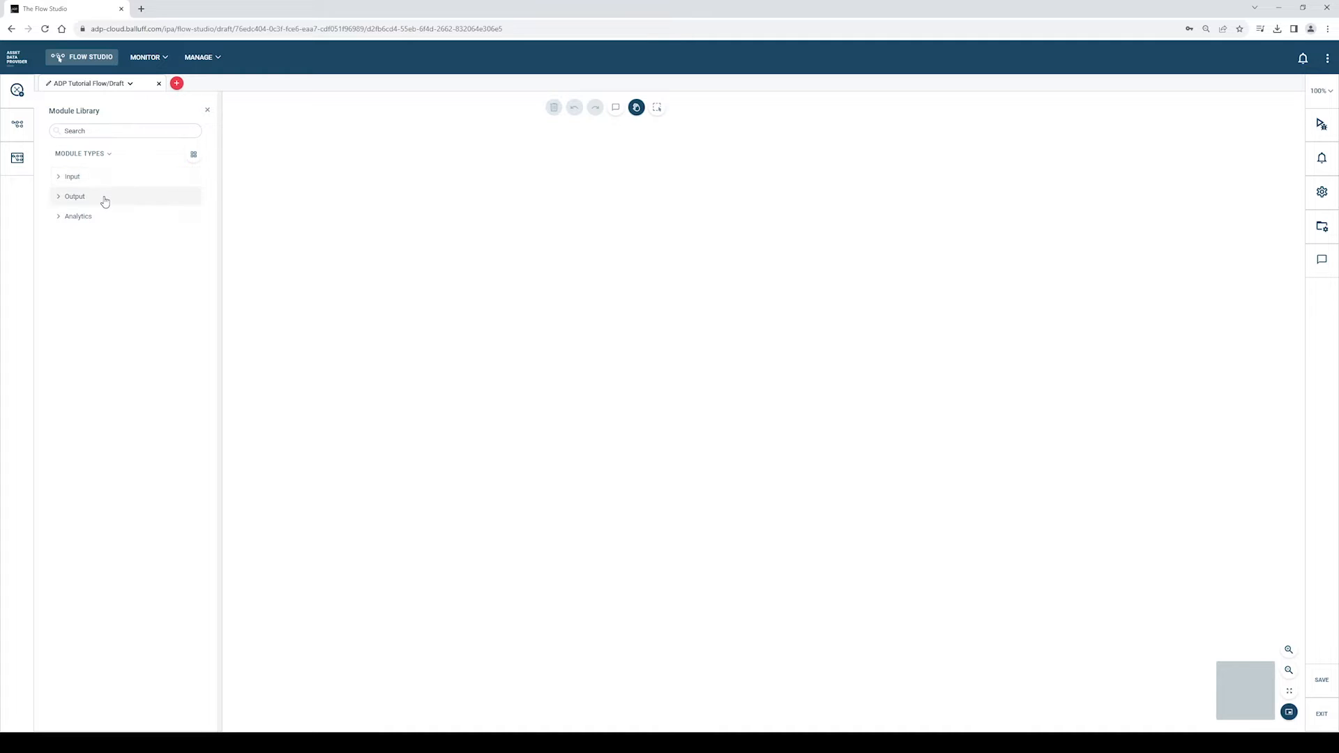
left_click(72, 178)
scroll(85, 242, "down", 3)
scroll(86, 242, "down", 6)
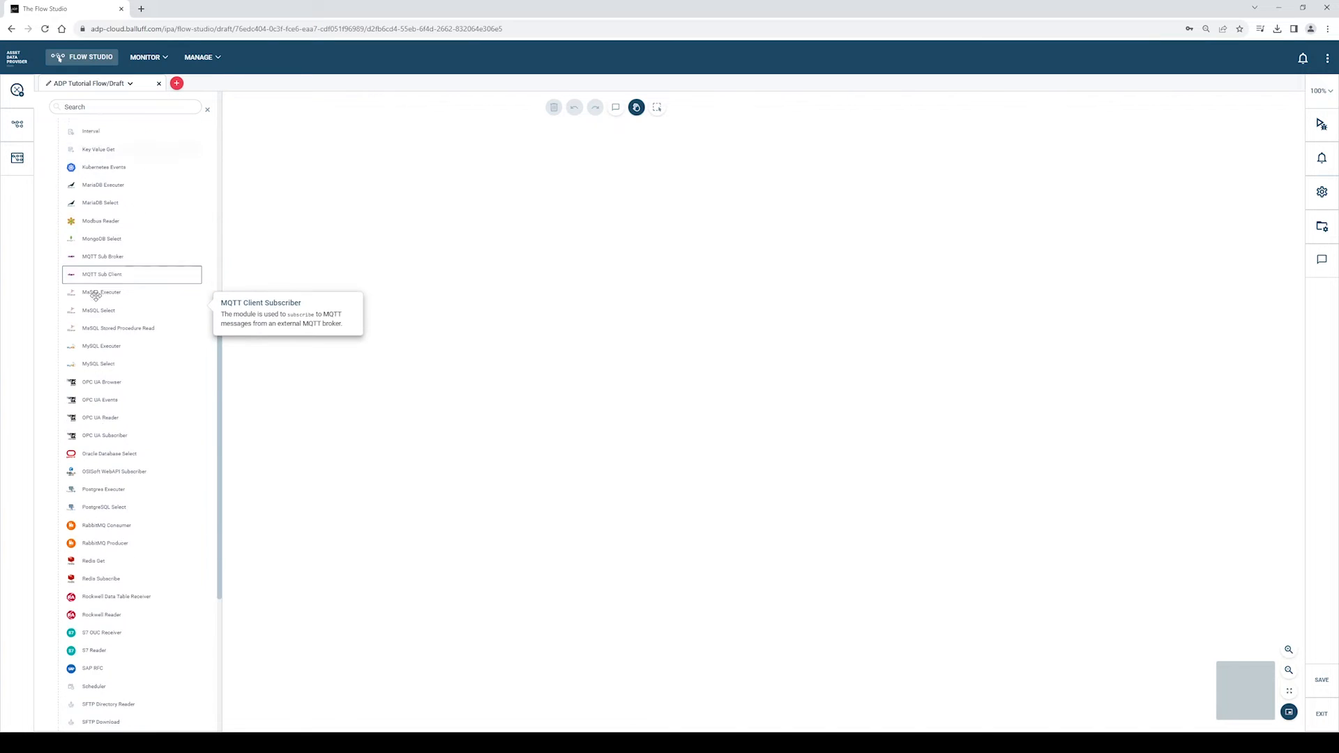
scroll(96, 300, "down", 3)
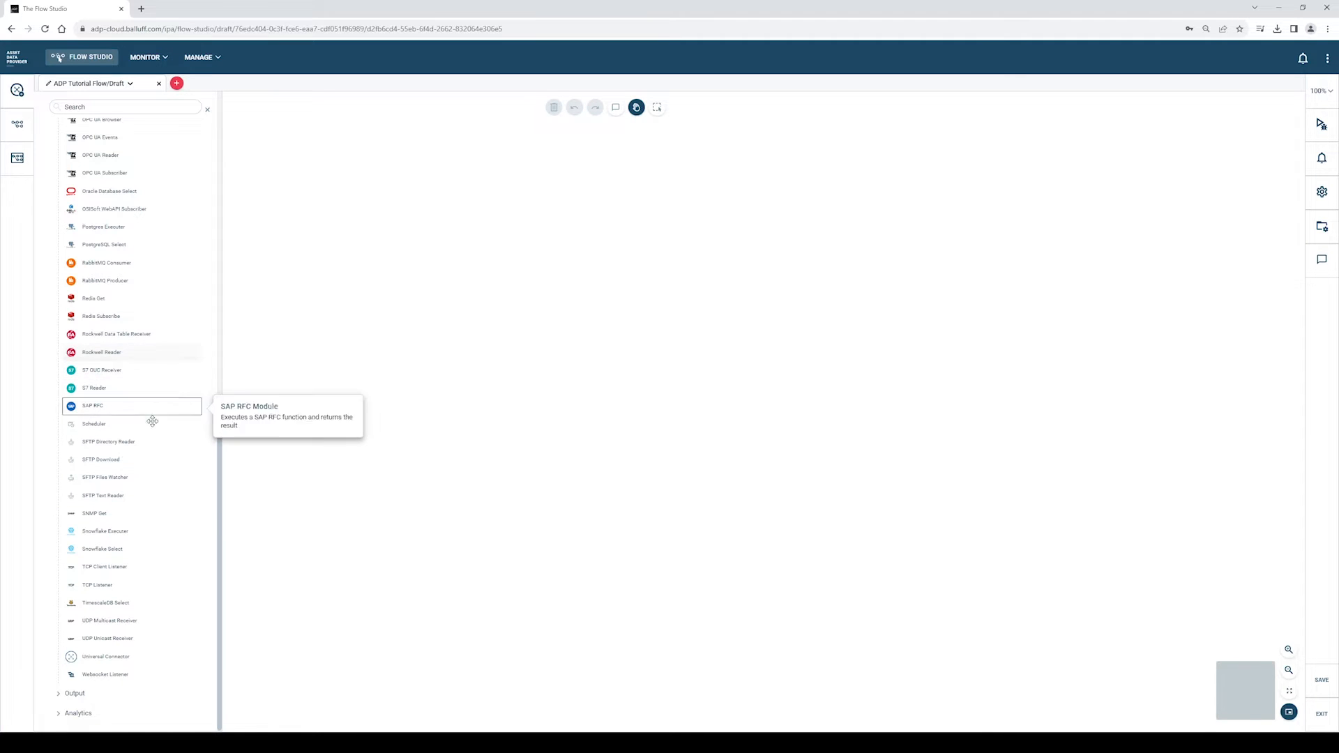
scroll(147, 435, "up", 5)
scroll(147, 435, "up", 5)
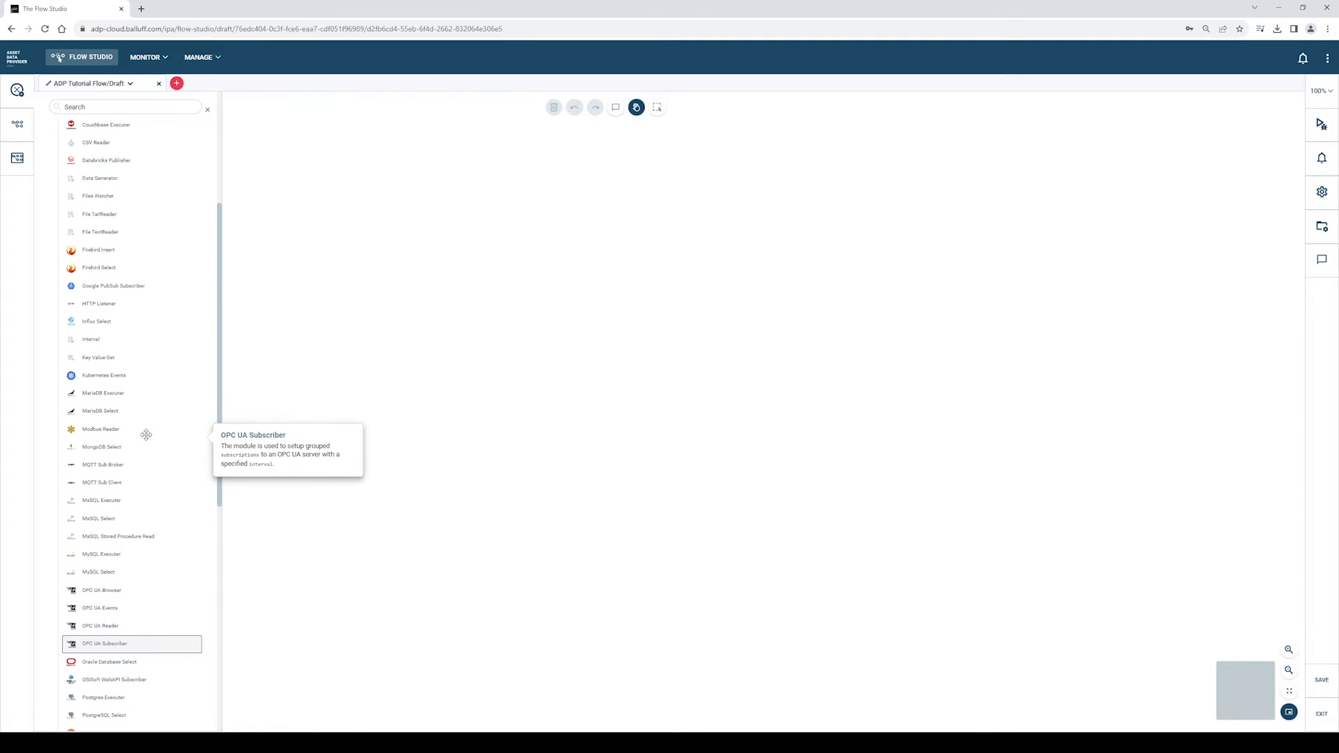
scroll(140, 324, "up", 2)
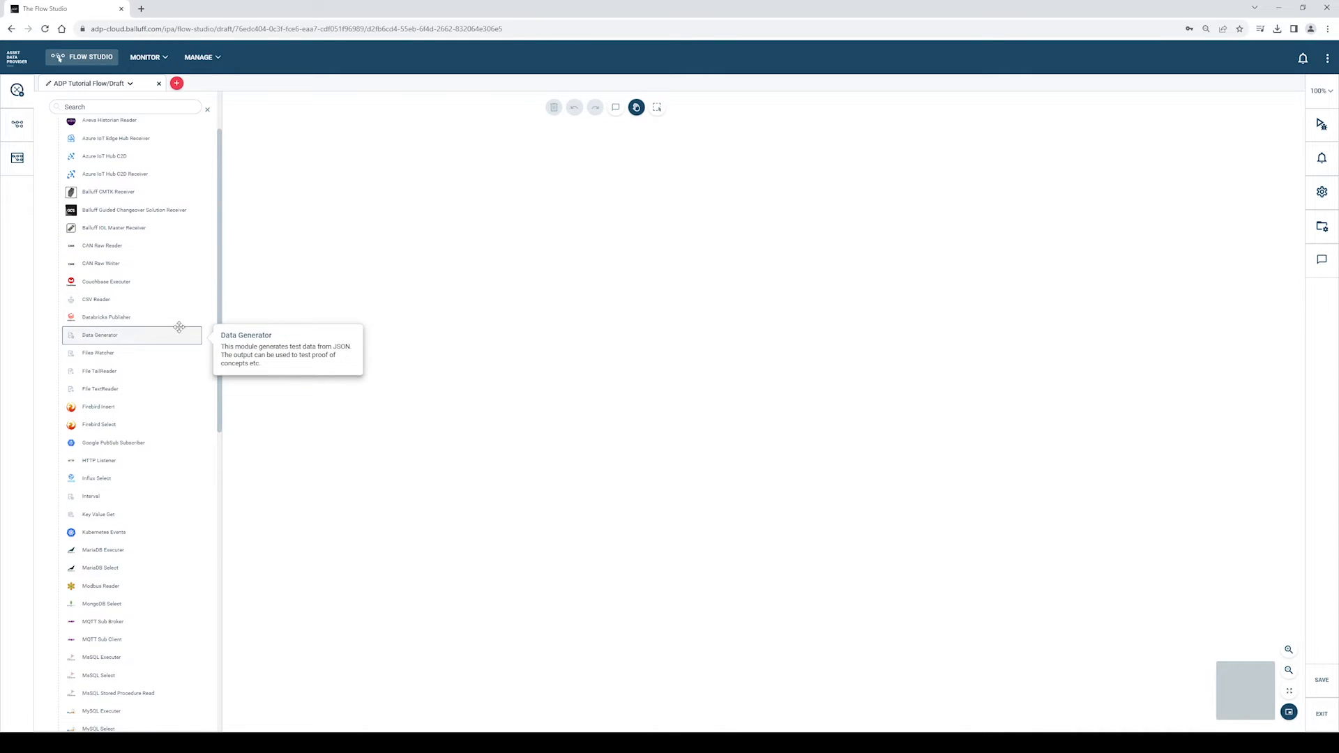
left_click_drag(83, 335, 259, 290)
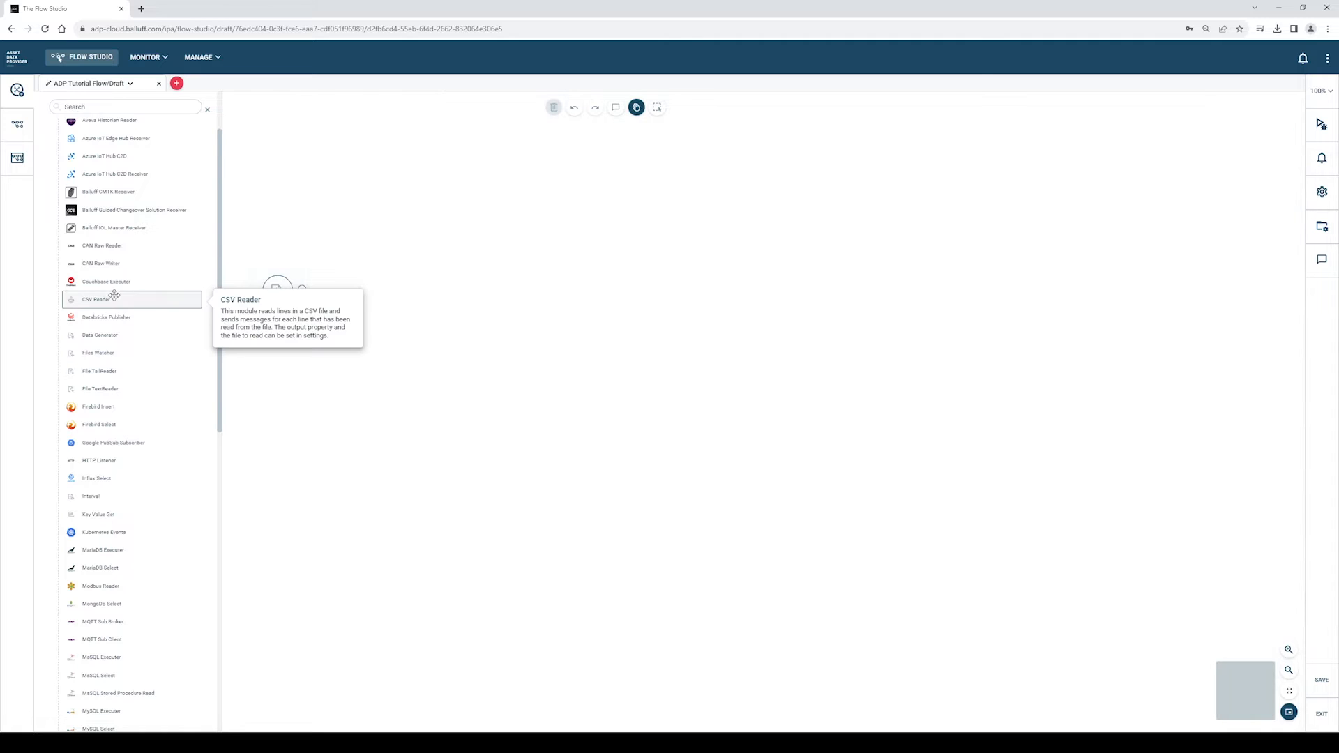
scroll(105, 282, "up", 2)
- Add two MQTT Pub Client modules from Output, stacked to the right of the Data Generator
left_click(56, 180)
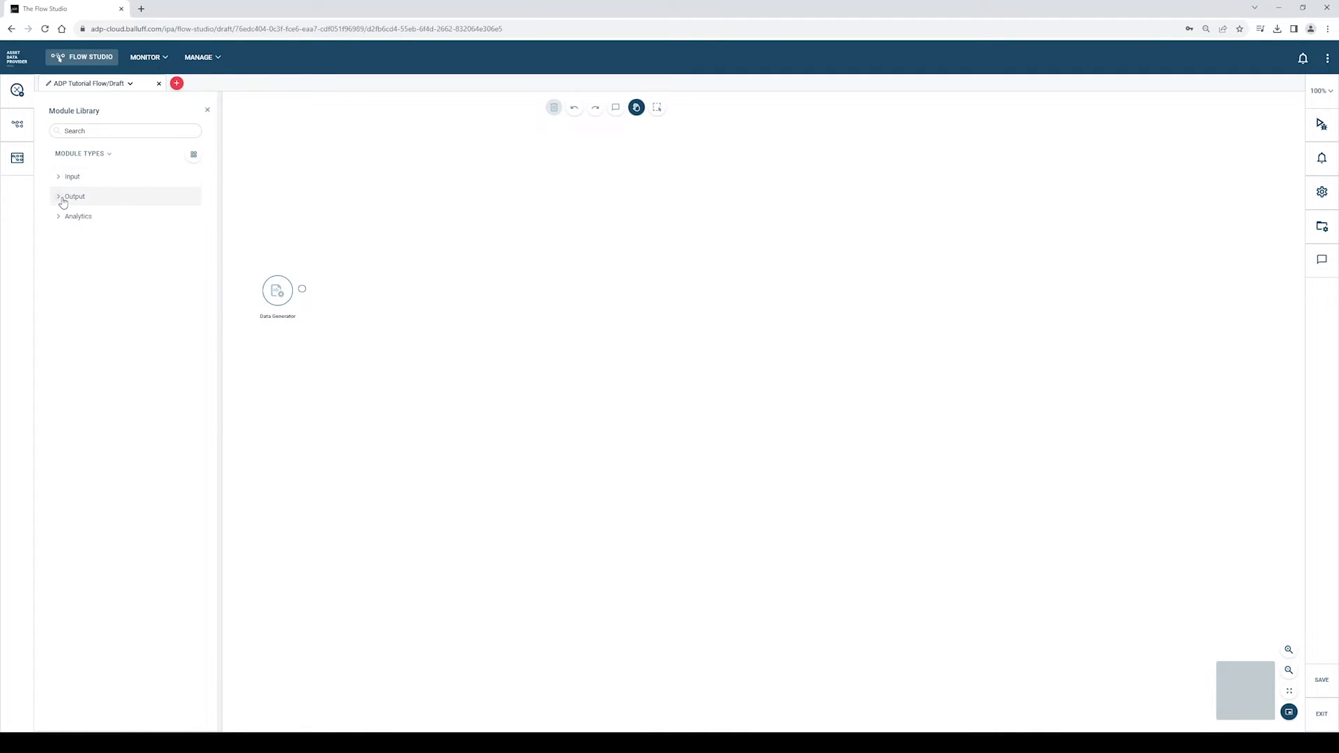
left_click(59, 200)
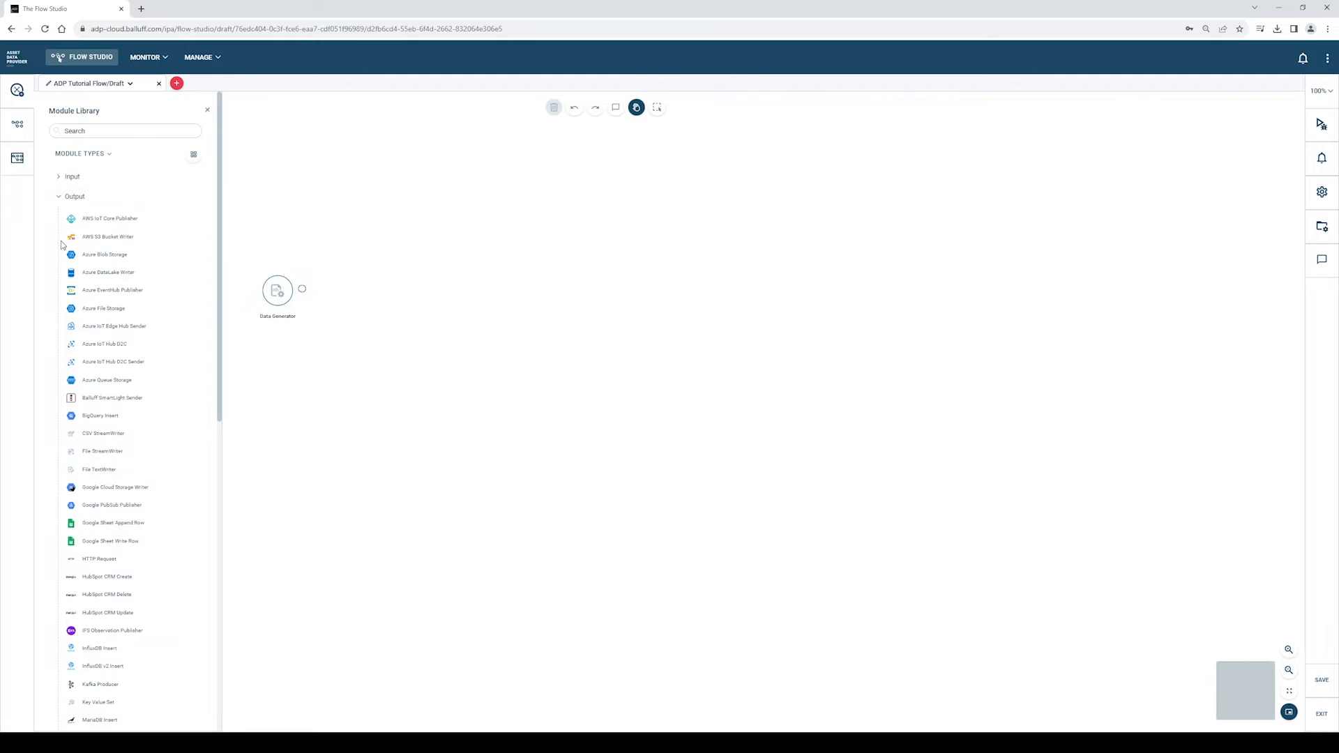
scroll(81, 328, "down", 2)
scroll(84, 474, "down", 3)
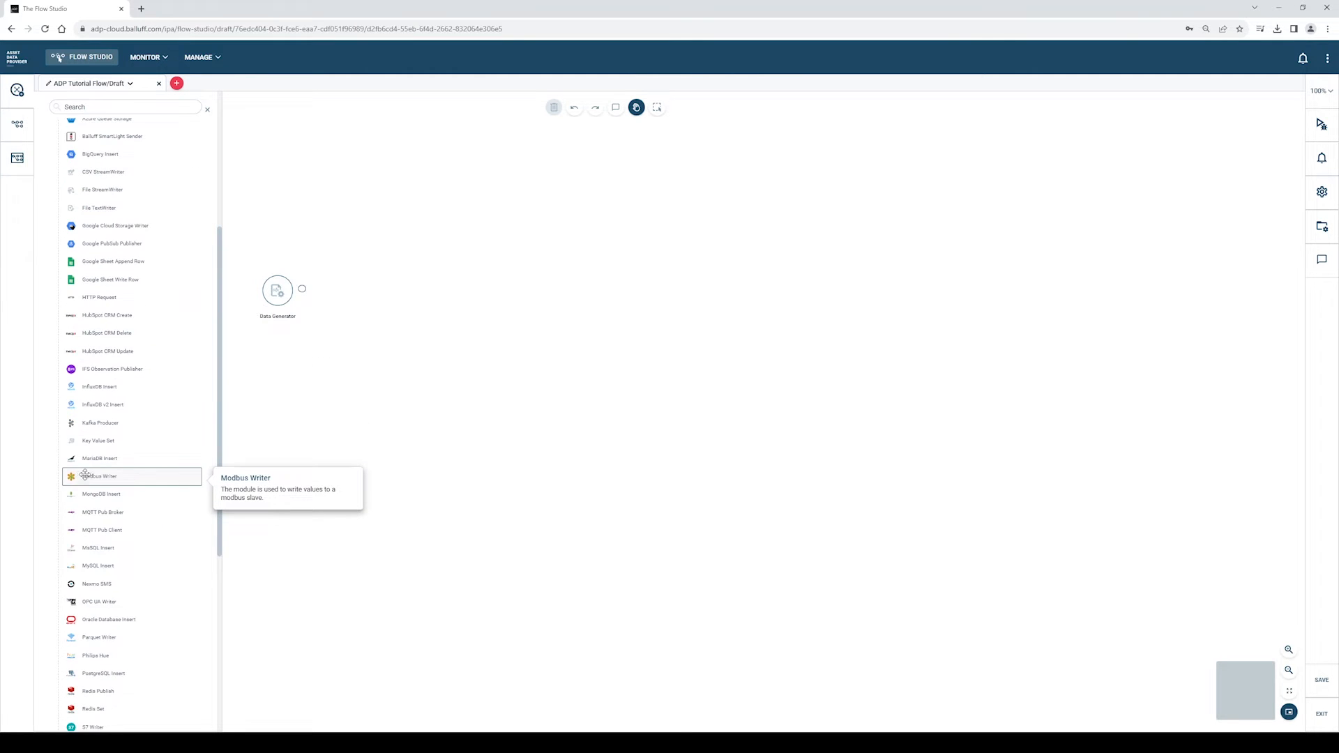
scroll(85, 474, "down", 2)
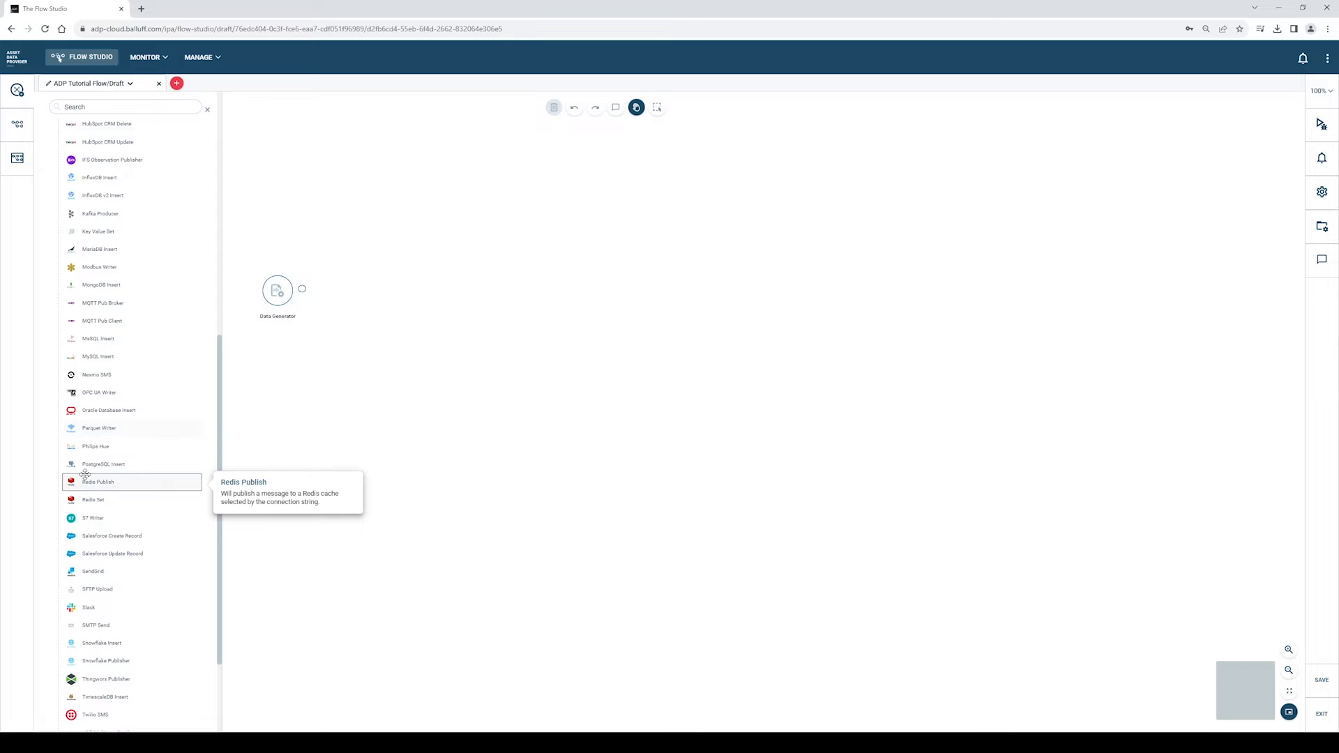
scroll(84, 475, "up", 2)
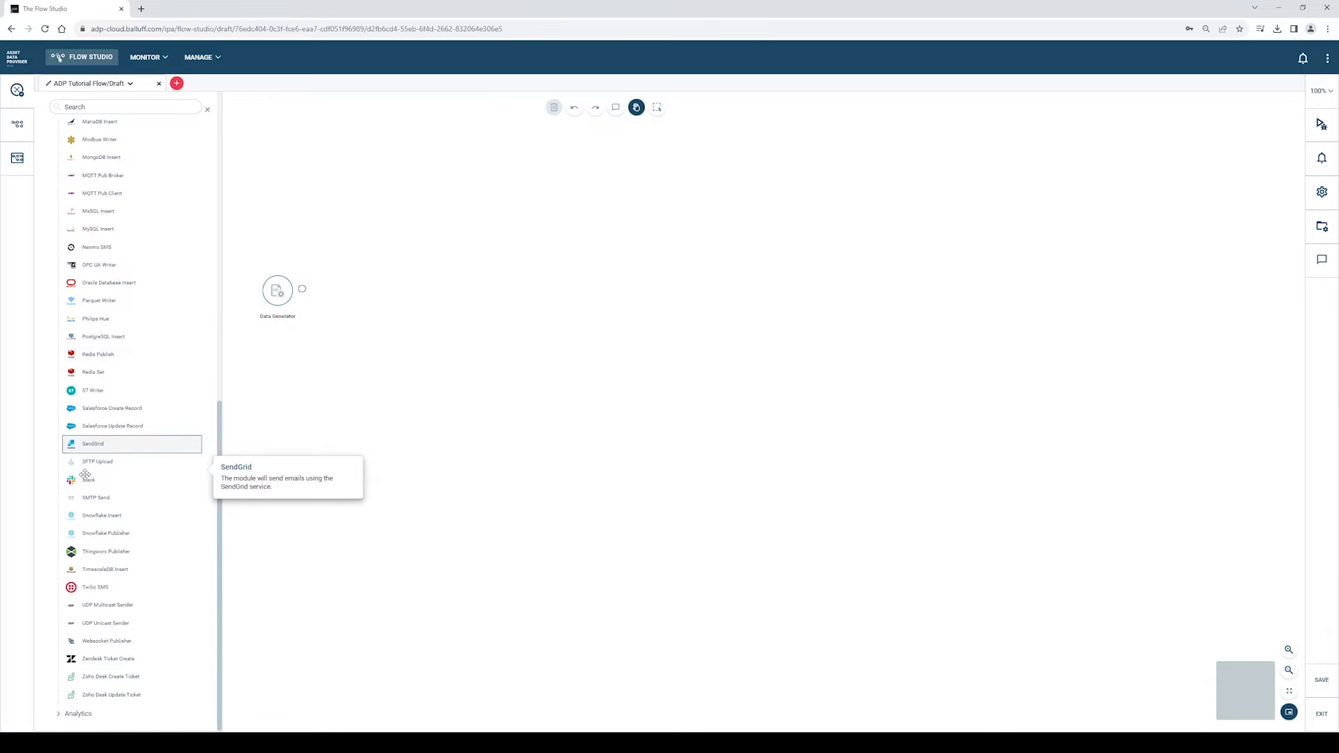
left_click_drag(102, 350, 925, 188)
left_click_drag(112, 350, 935, 372)
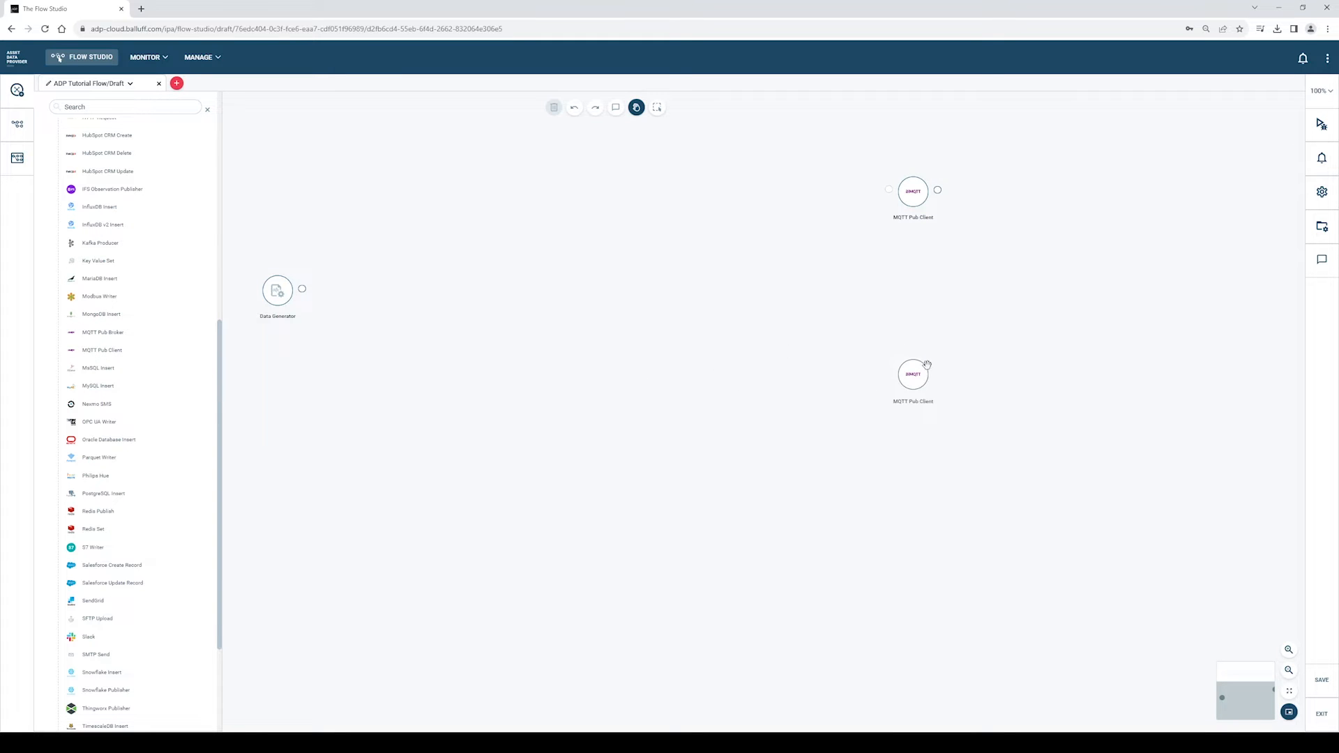
scroll(140, 298, "up", 4)
scroll(133, 279, "up", 6)
left_click(58, 196)
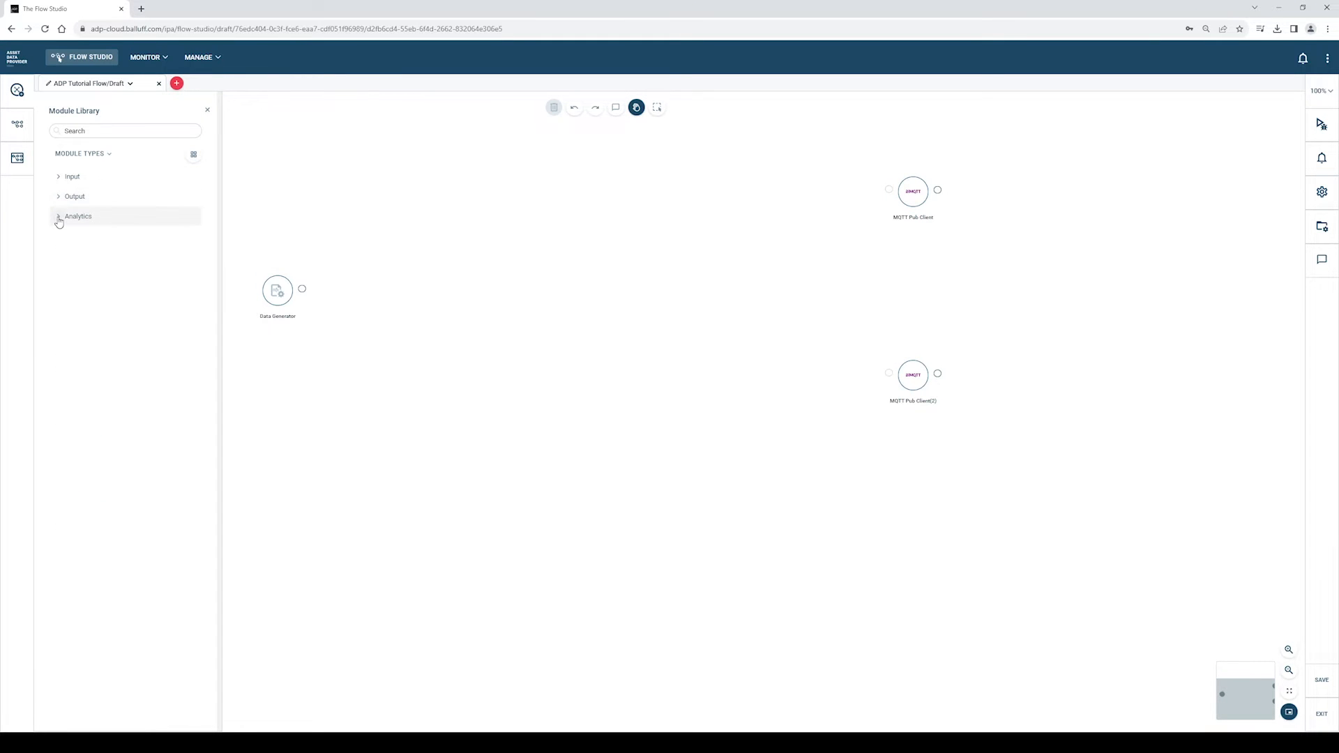
- Place a Split module and two Property Mappers from Analytics before the MQTT clients
left_click(58, 218)
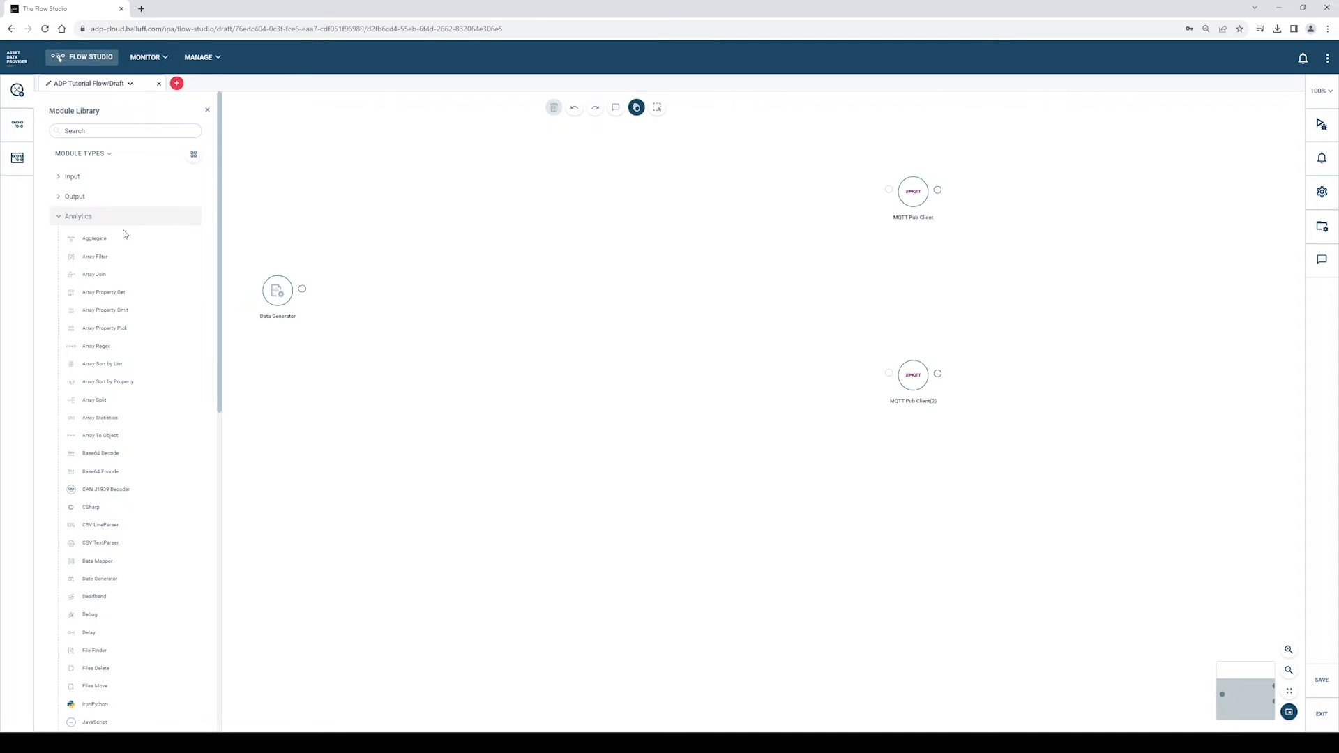
scroll(106, 488, "down", 6)
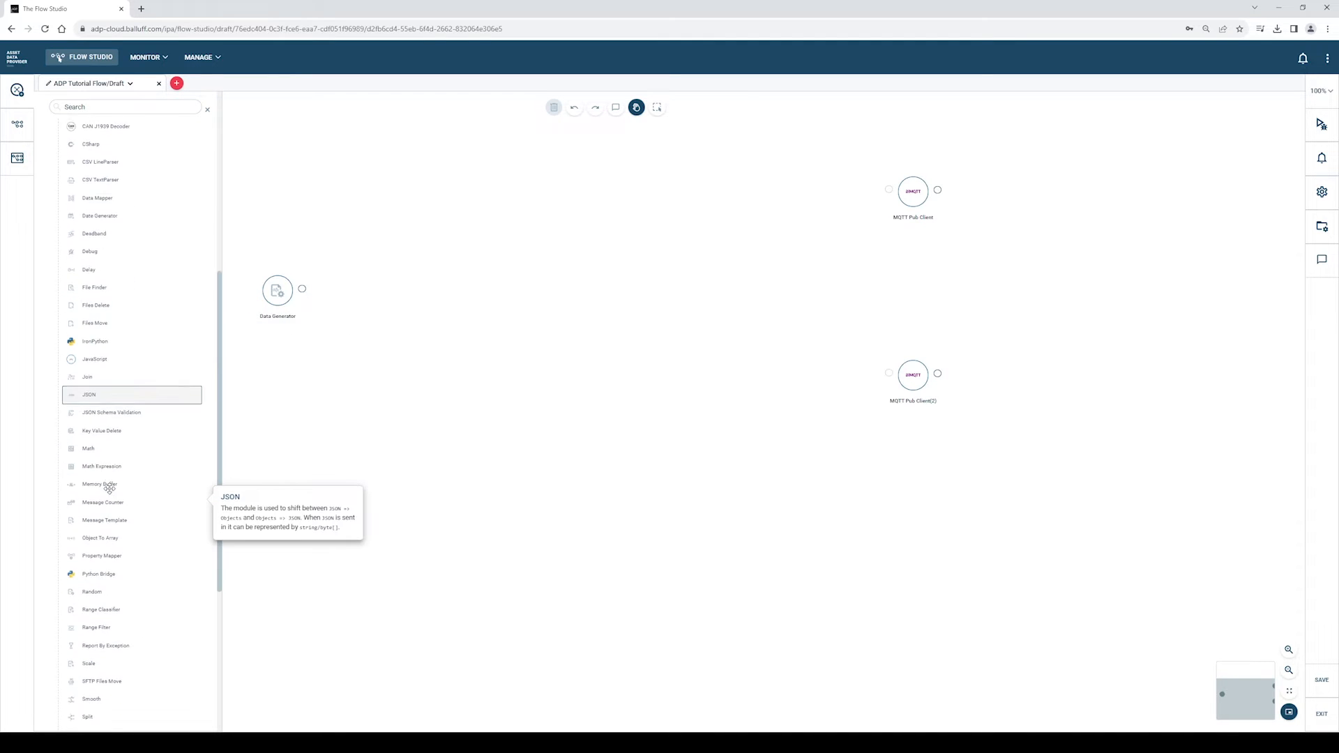
scroll(112, 498, "down", 2)
left_click_drag(114, 503, 474, 276)
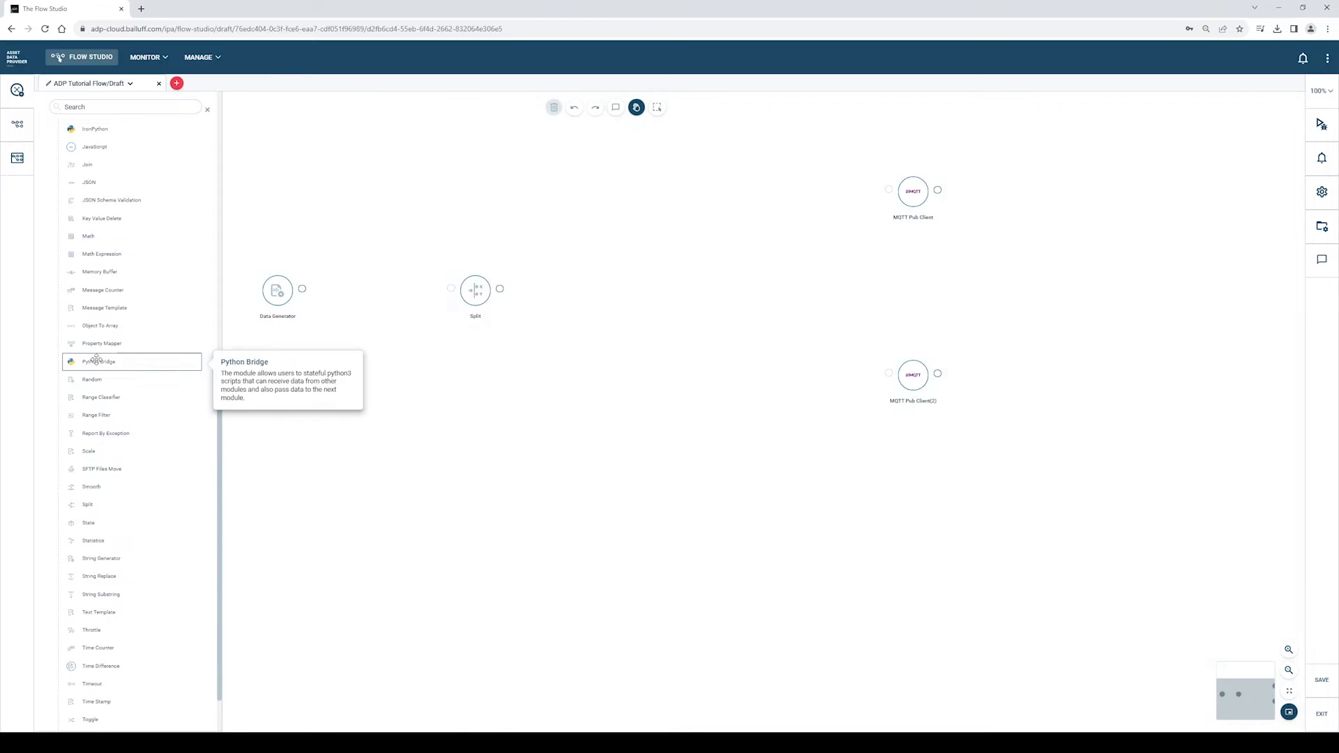
left_click_drag(103, 346, 687, 203)
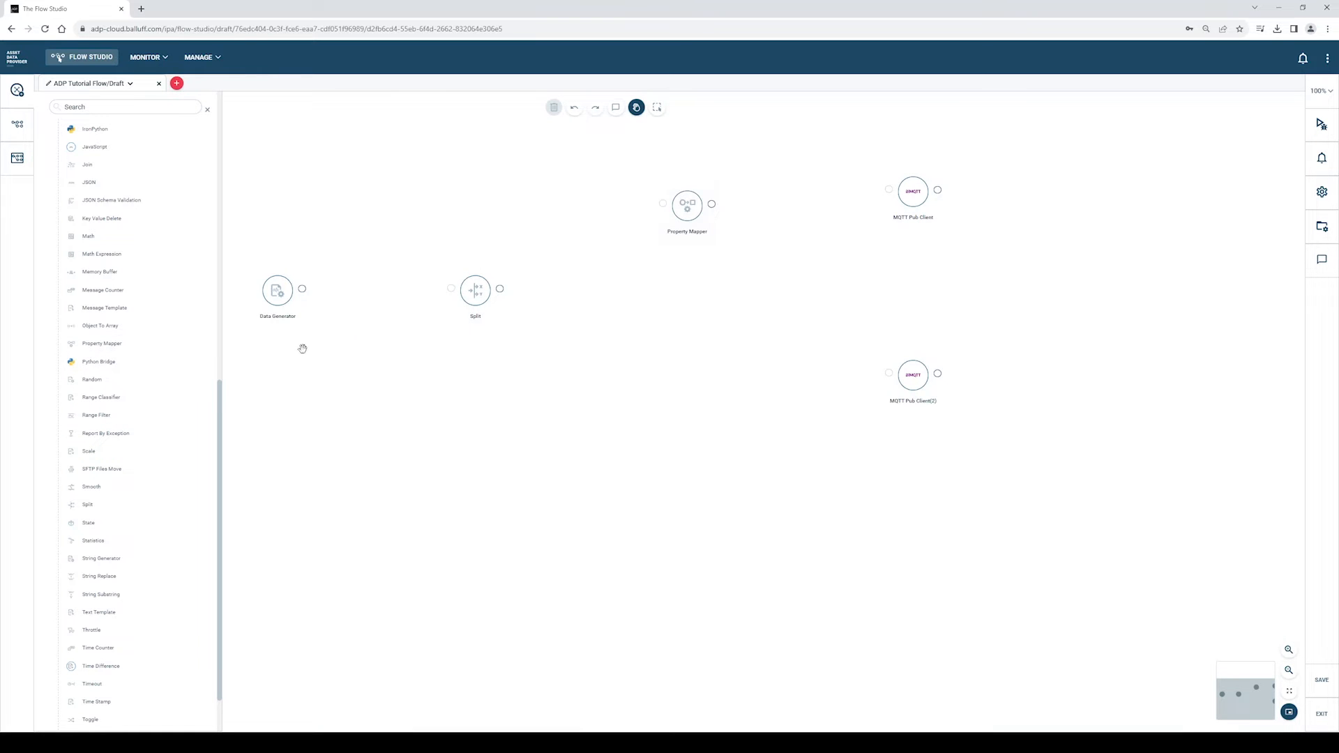
left_click_drag(113, 346, 701, 374)
left_click(208, 110)
- Wire Data Generator into Split and Split into Property Mapper(2), then bring up Data Generator's settings
left_click_drag(302, 289, 913, 191)
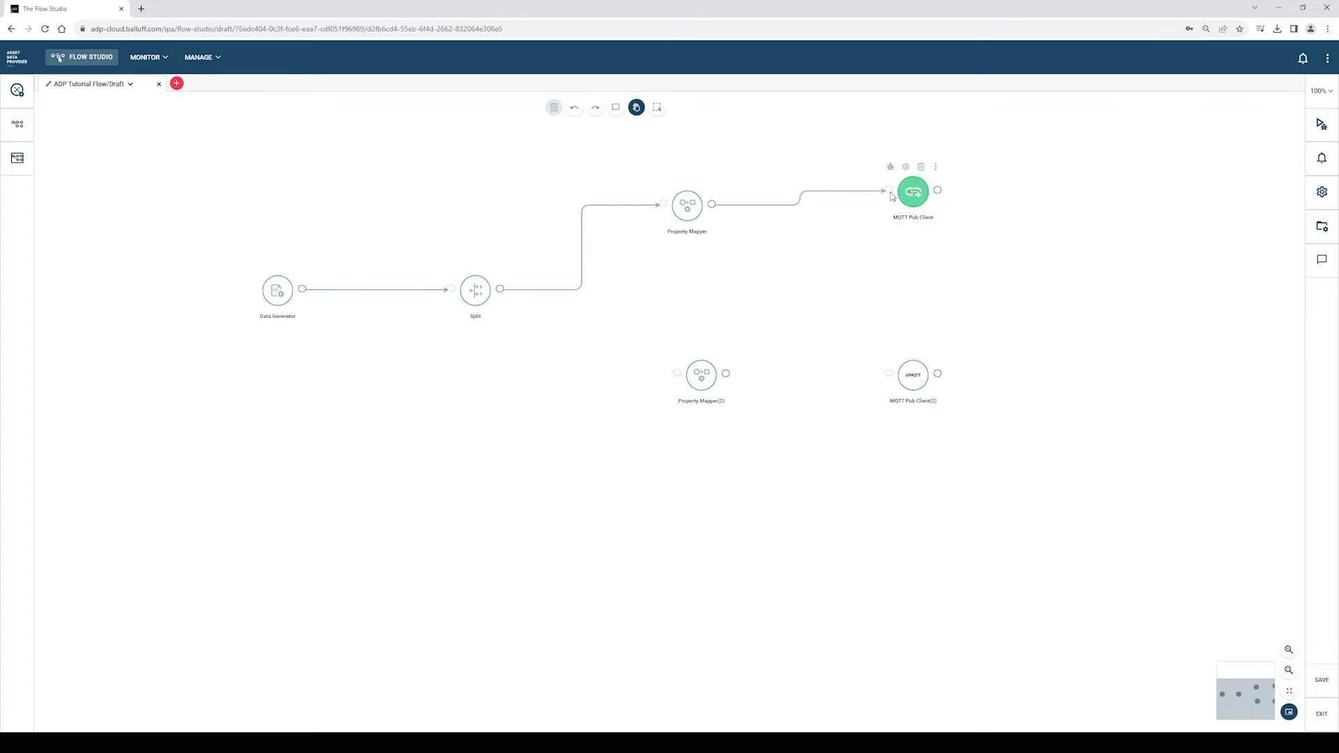
left_click_drag(500, 289, 892, 379)
mouse_move(277, 290)
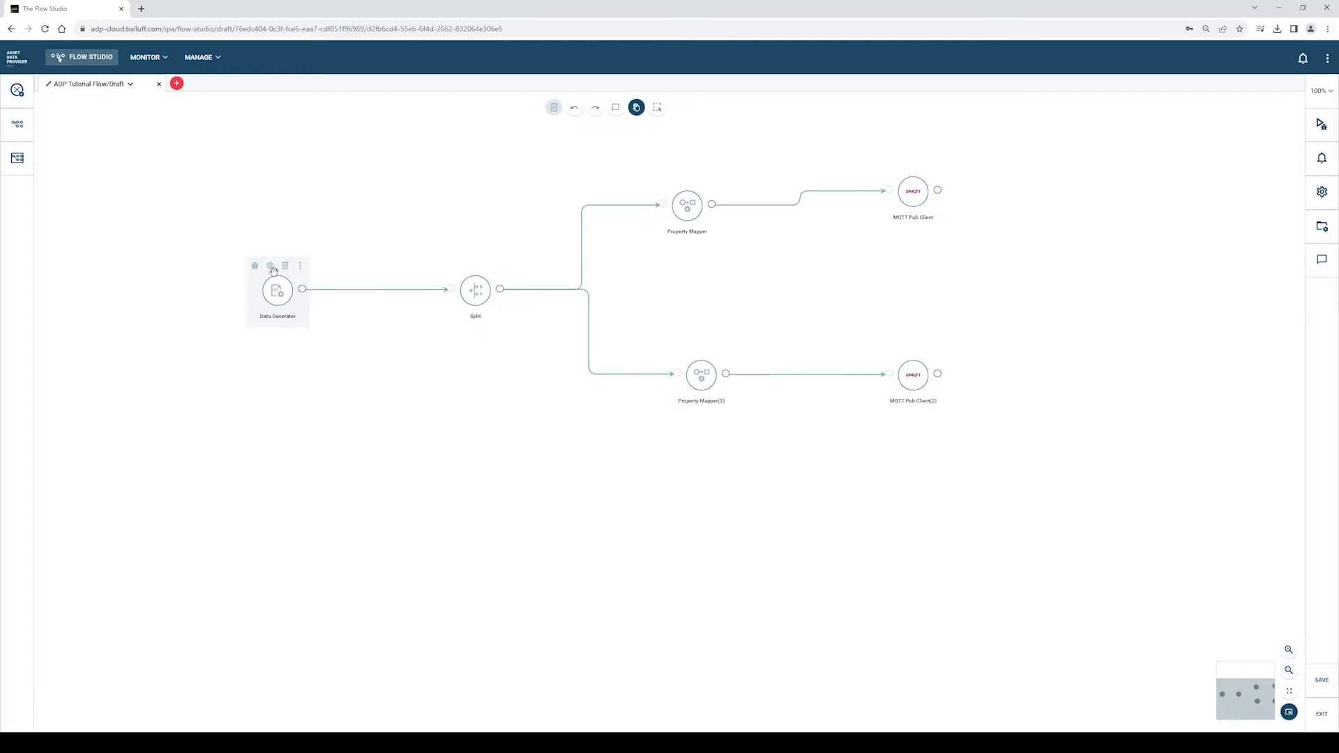
left_click(271, 266)
left_click_drag(371, 228, 398, 175)
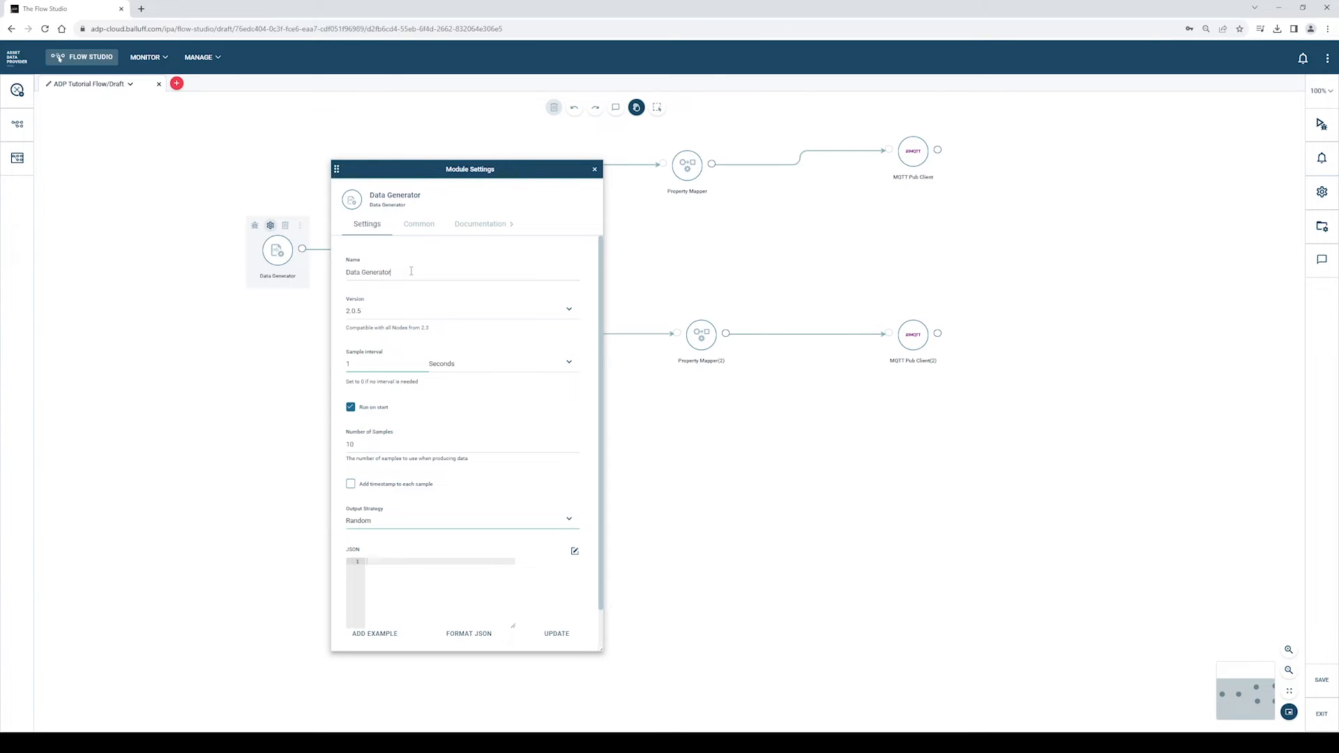
- Enable timestamps per sample, keep the interval in Seconds, and fill the example JSON data rules
left_click(352, 410)
left_click(570, 365)
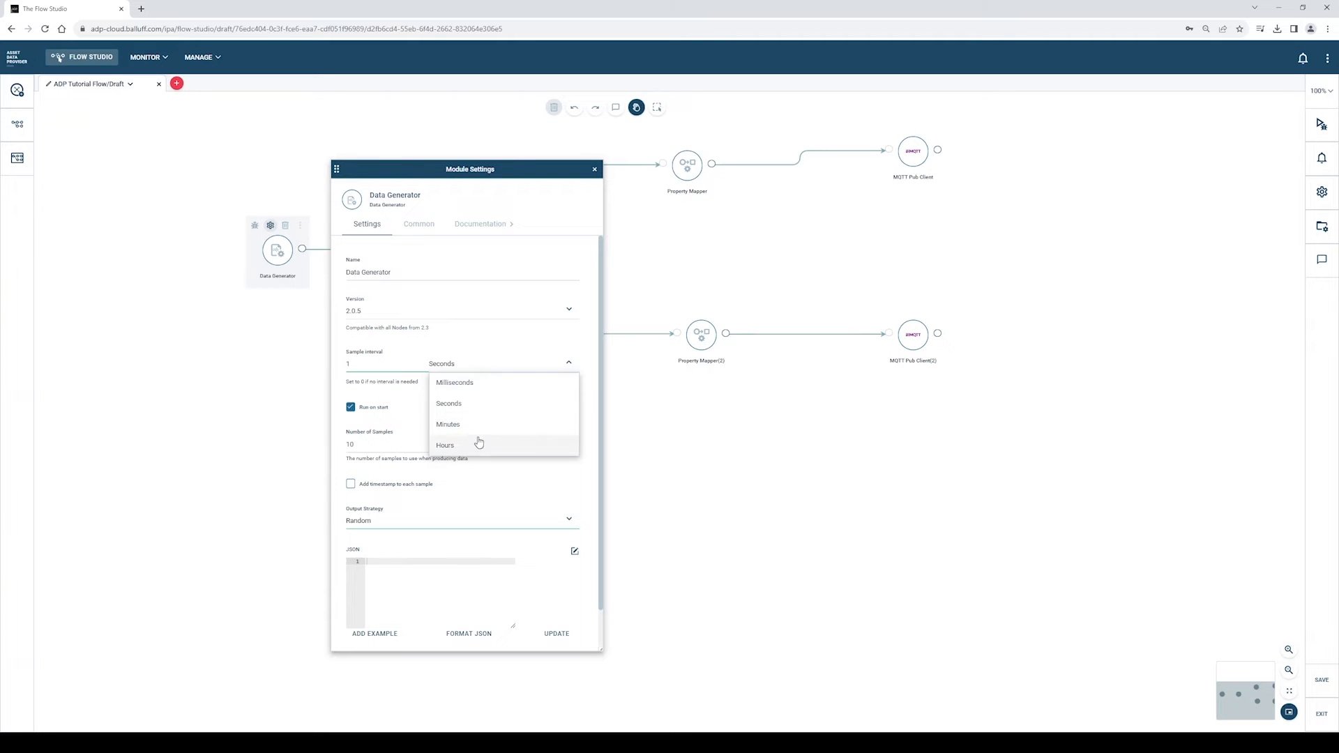
left_click(477, 405)
scroll(473, 405, "down", 1)
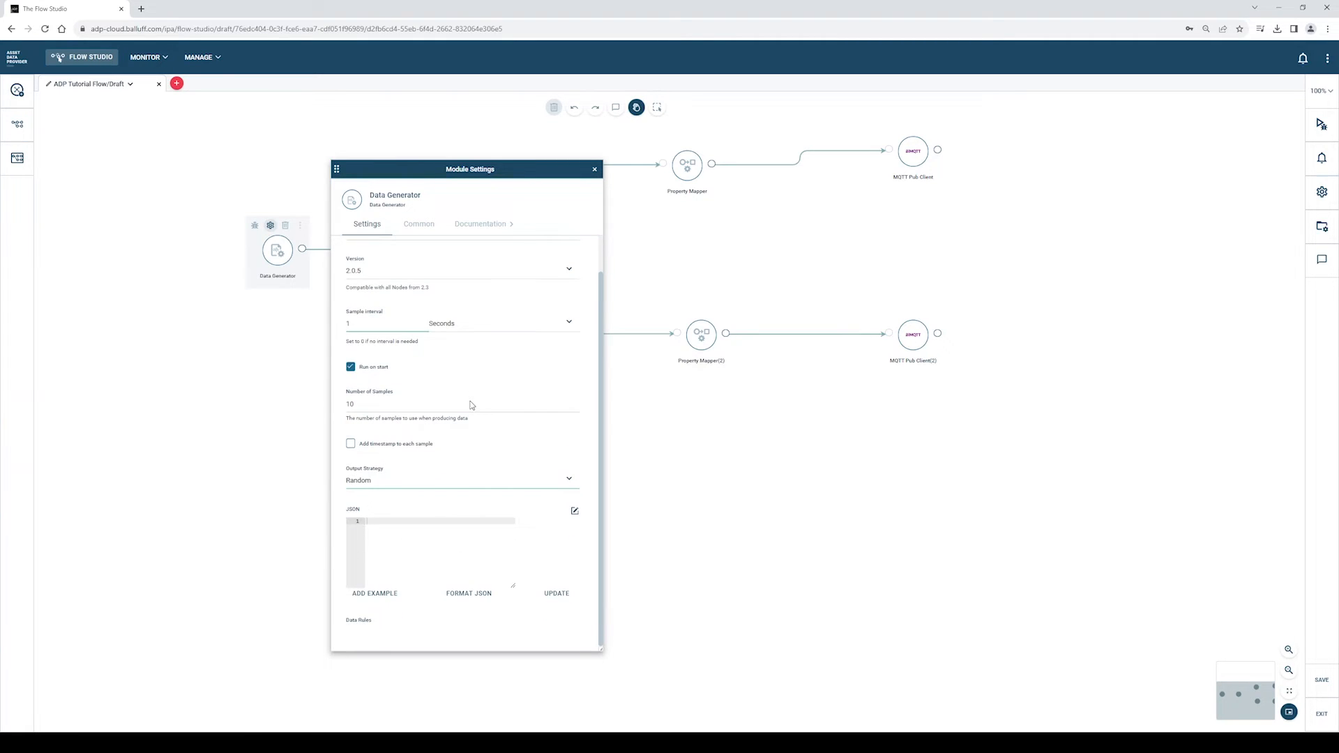
left_click(375, 594)
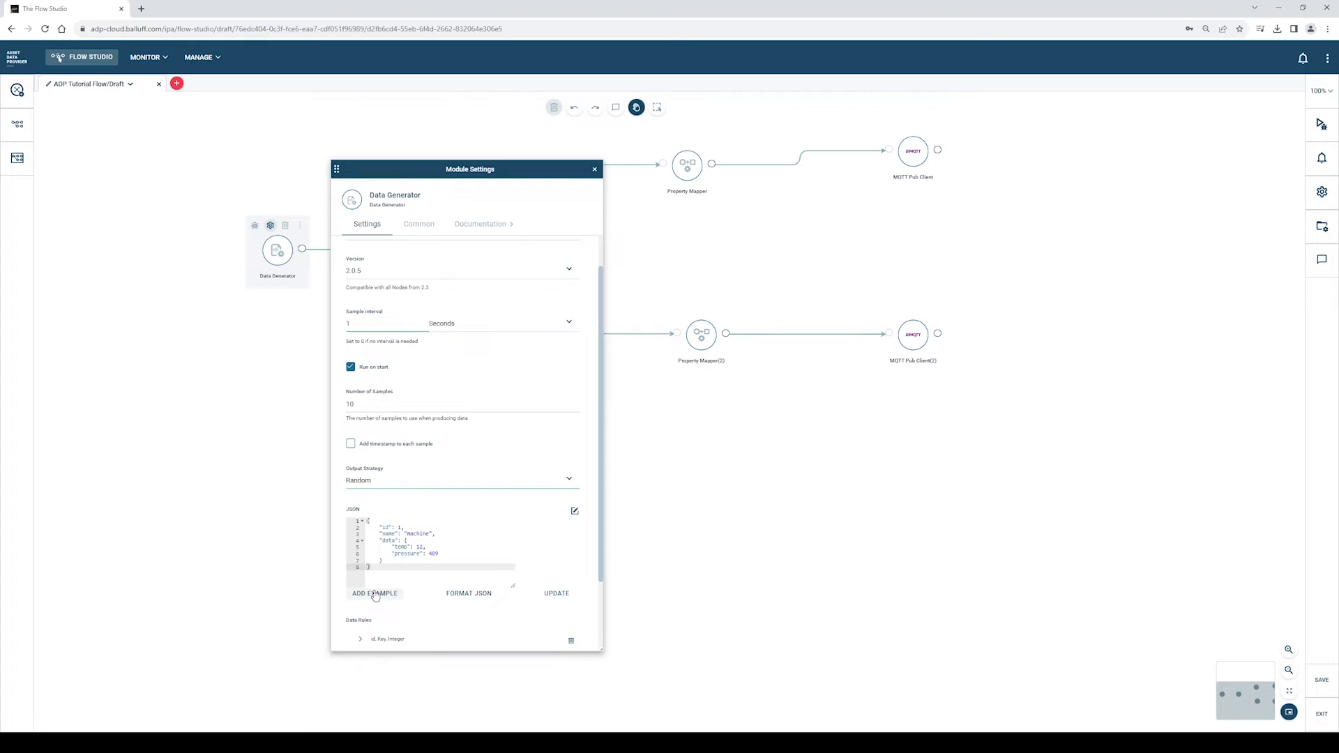
scroll(375, 594, "down", 2)
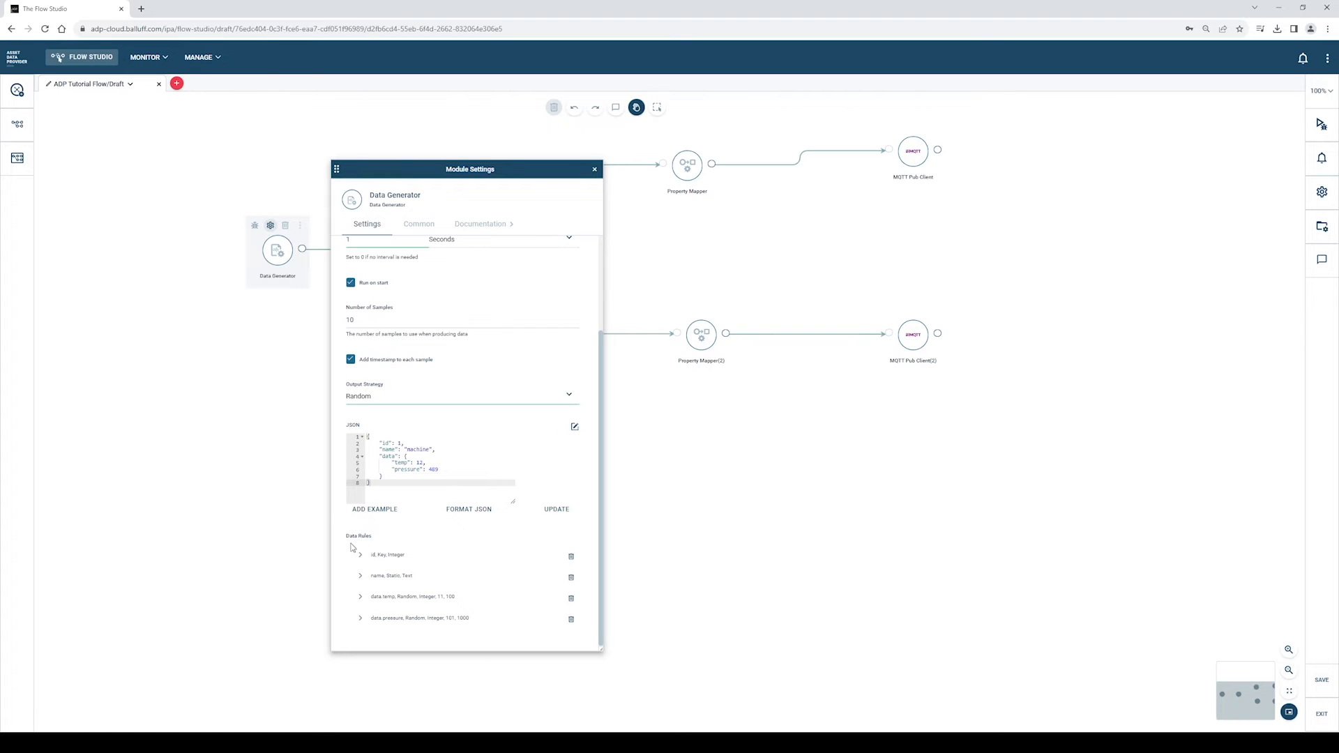
- Make the name rule an Identifier, set output strategy to Ordered, and close the settings
left_click(361, 579)
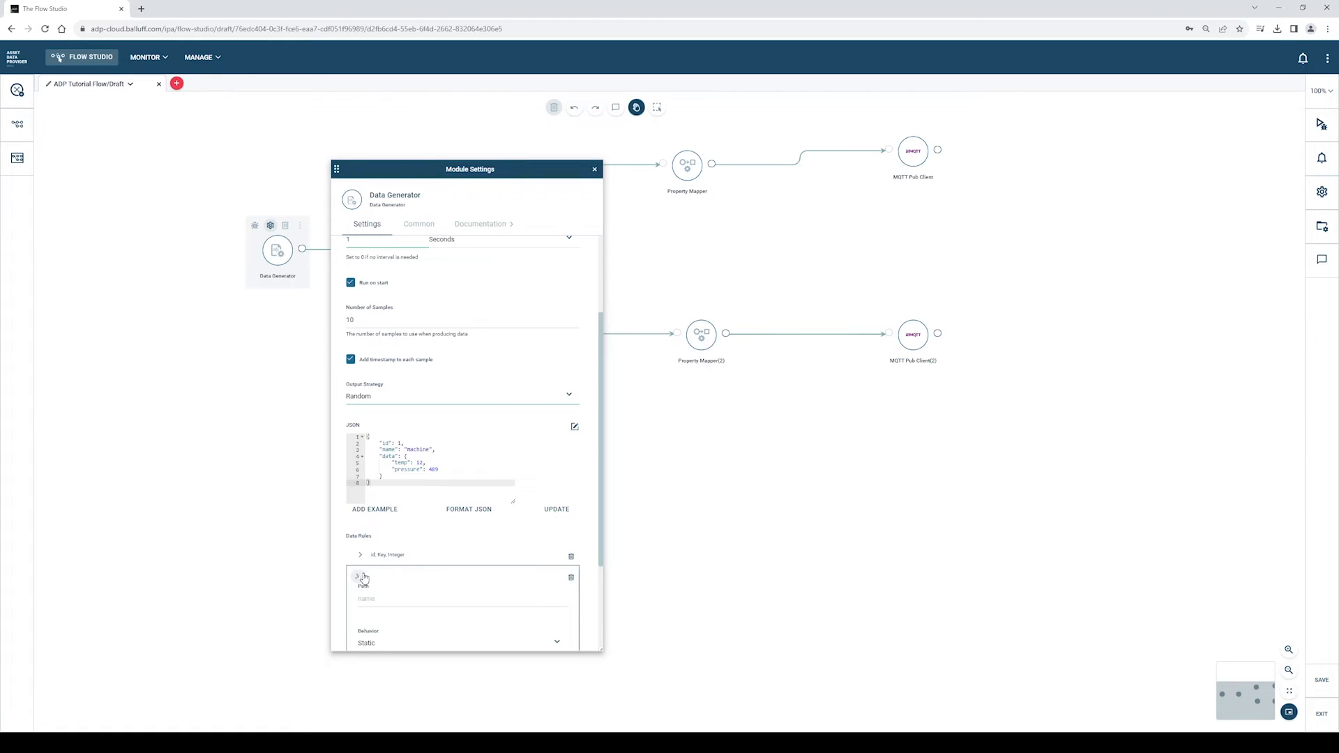
scroll(389, 596, "down", 2)
left_click(396, 524)
left_click(393, 556)
left_click(357, 447)
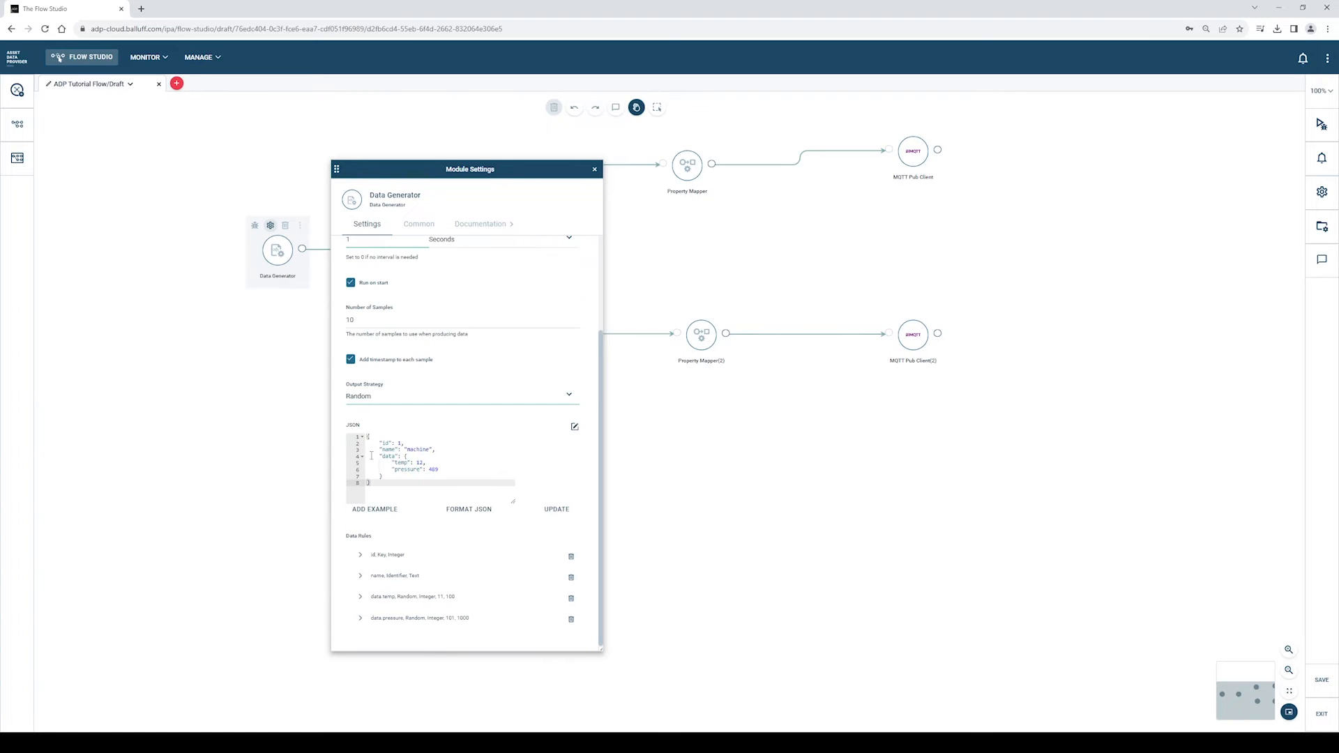
scroll(392, 563, "up", 2)
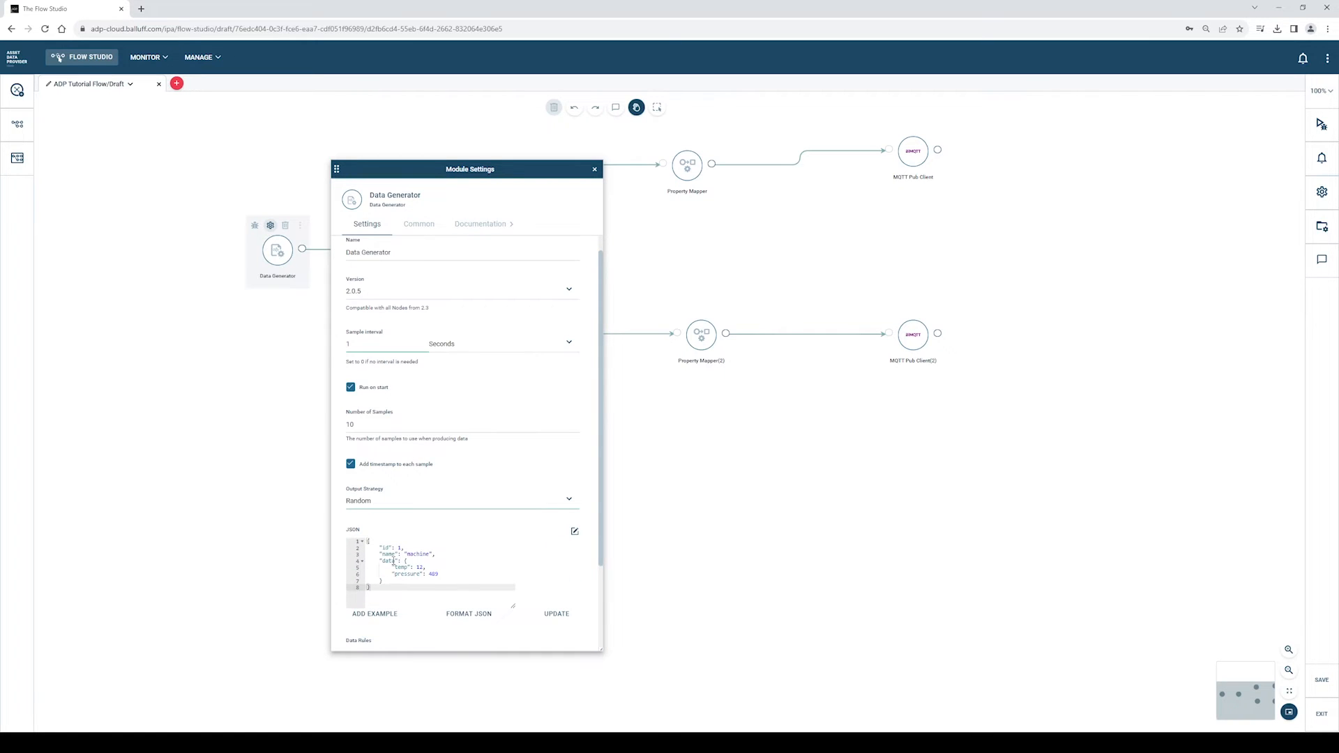
left_click(394, 504)
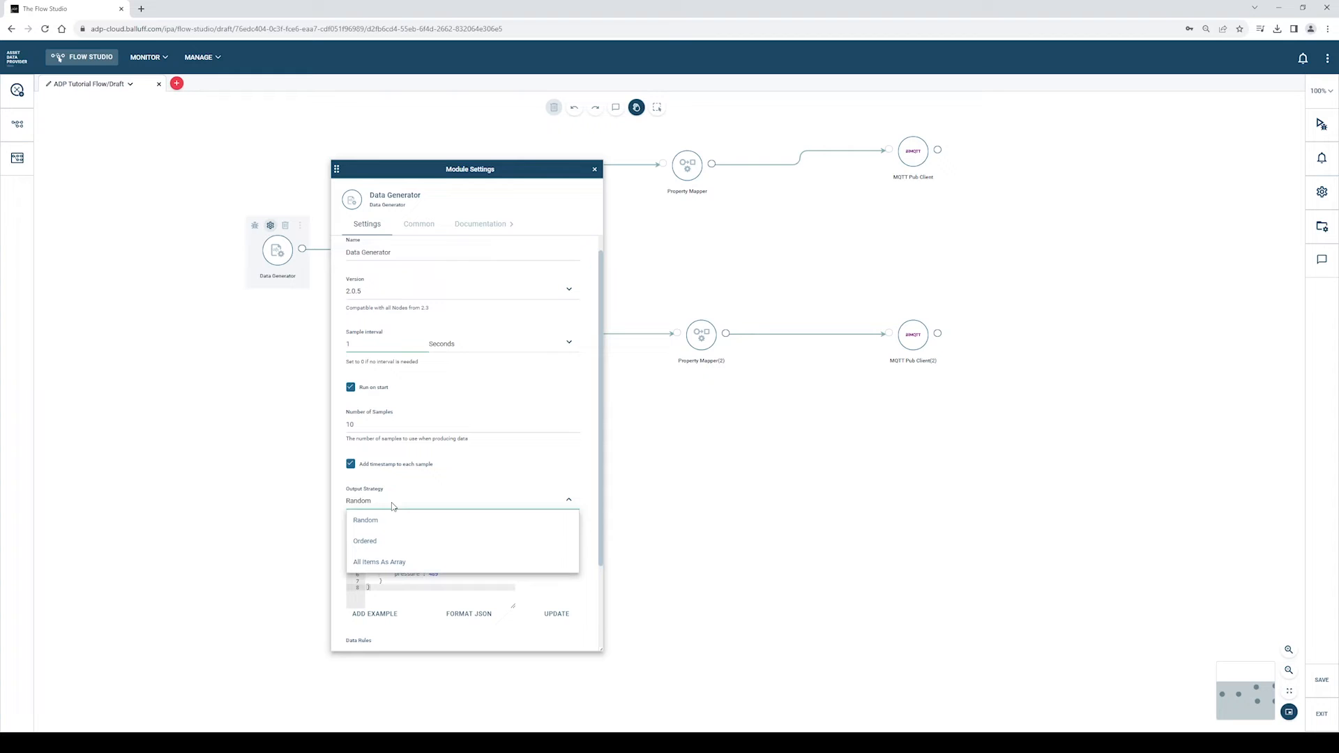
left_click(377, 543)
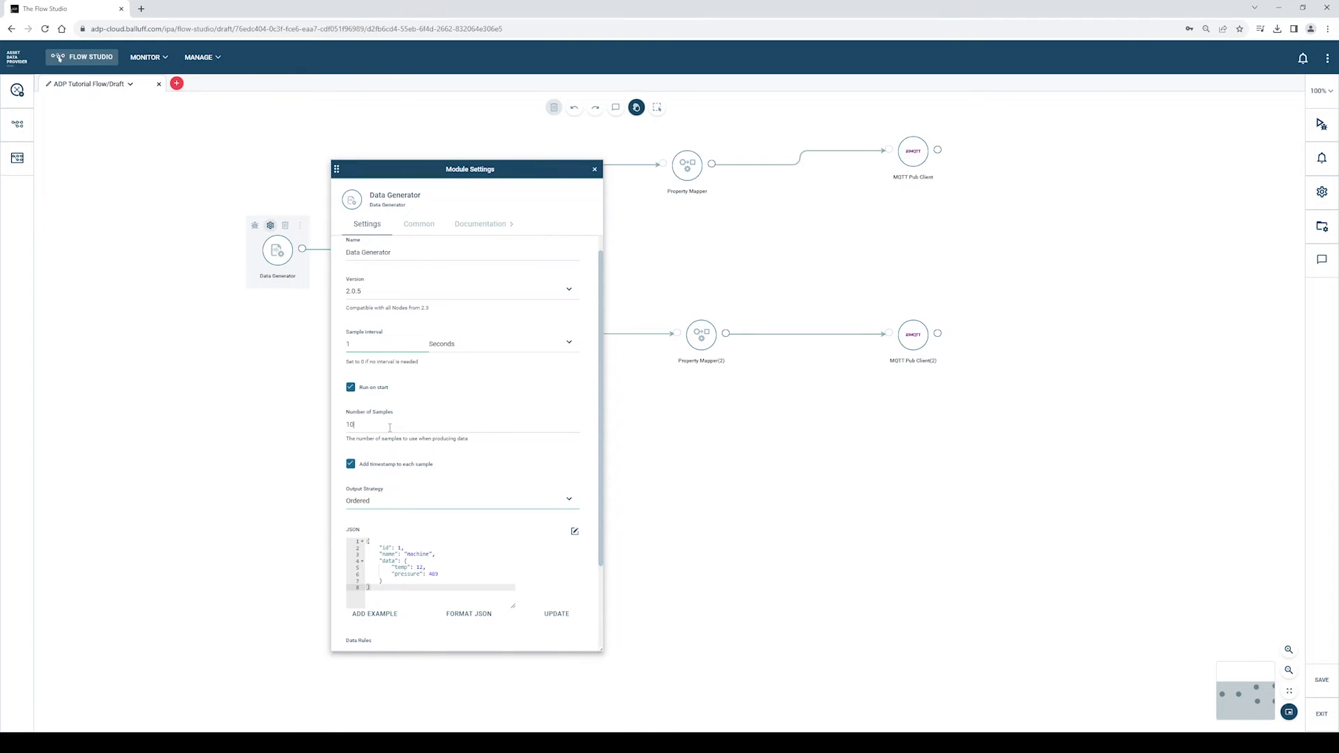
left_click(594, 169)
mouse_move(493, 249)
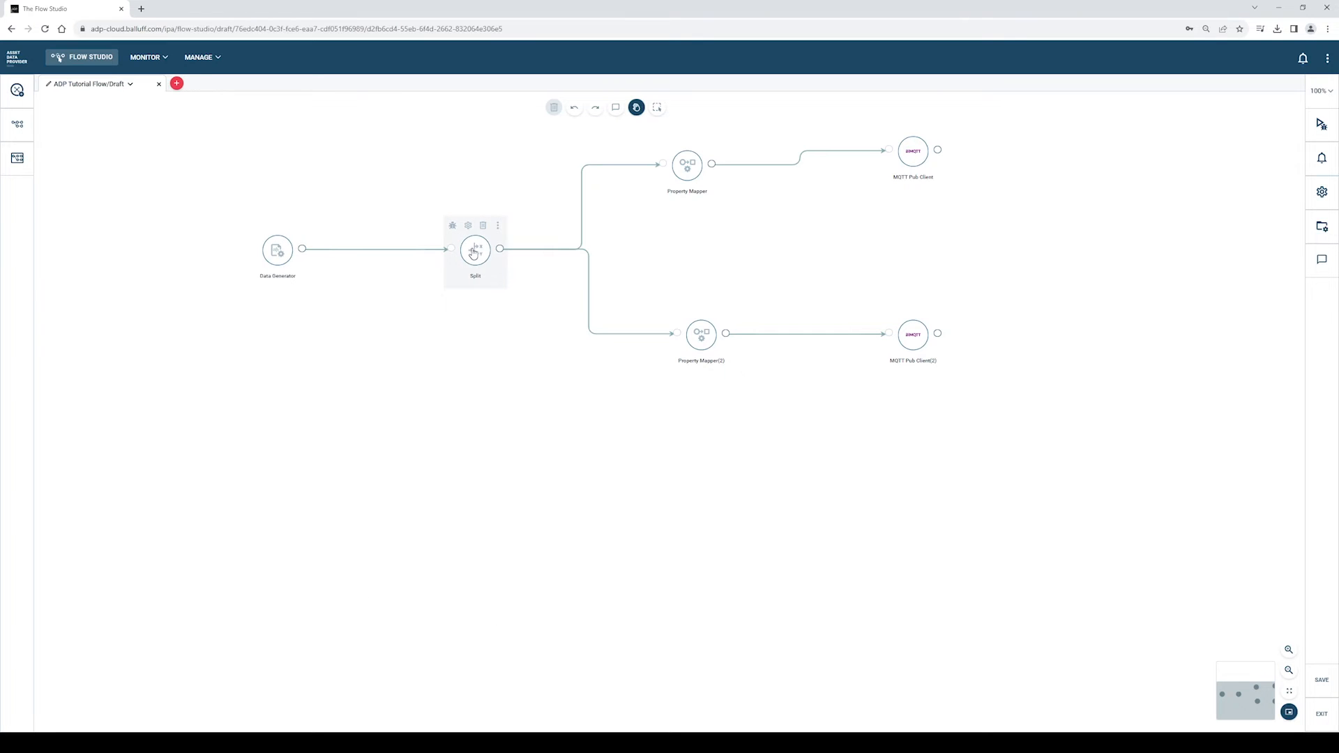
- In Split's settings, add a Pressure condition group: data.pressure Greater Than Or Equal To 500
left_click(468, 226)
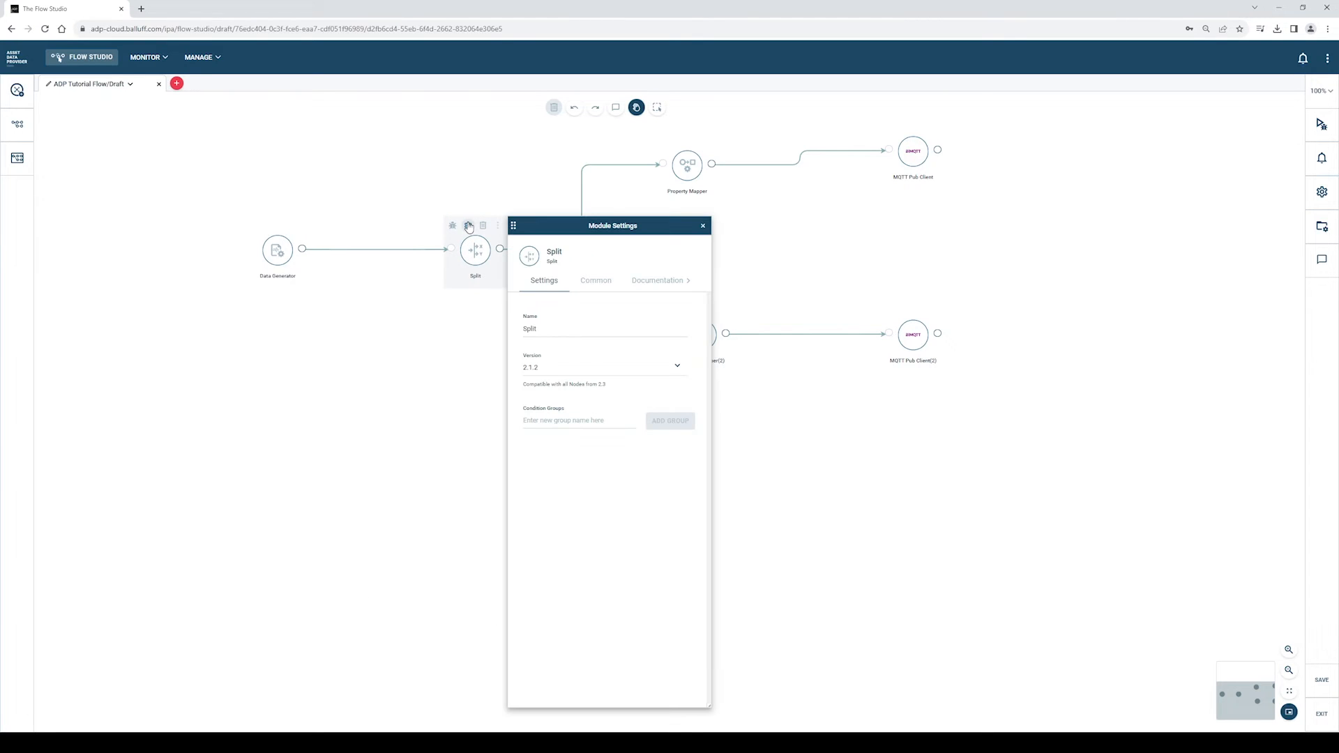
left_click(535, 419)
type("Pressure")
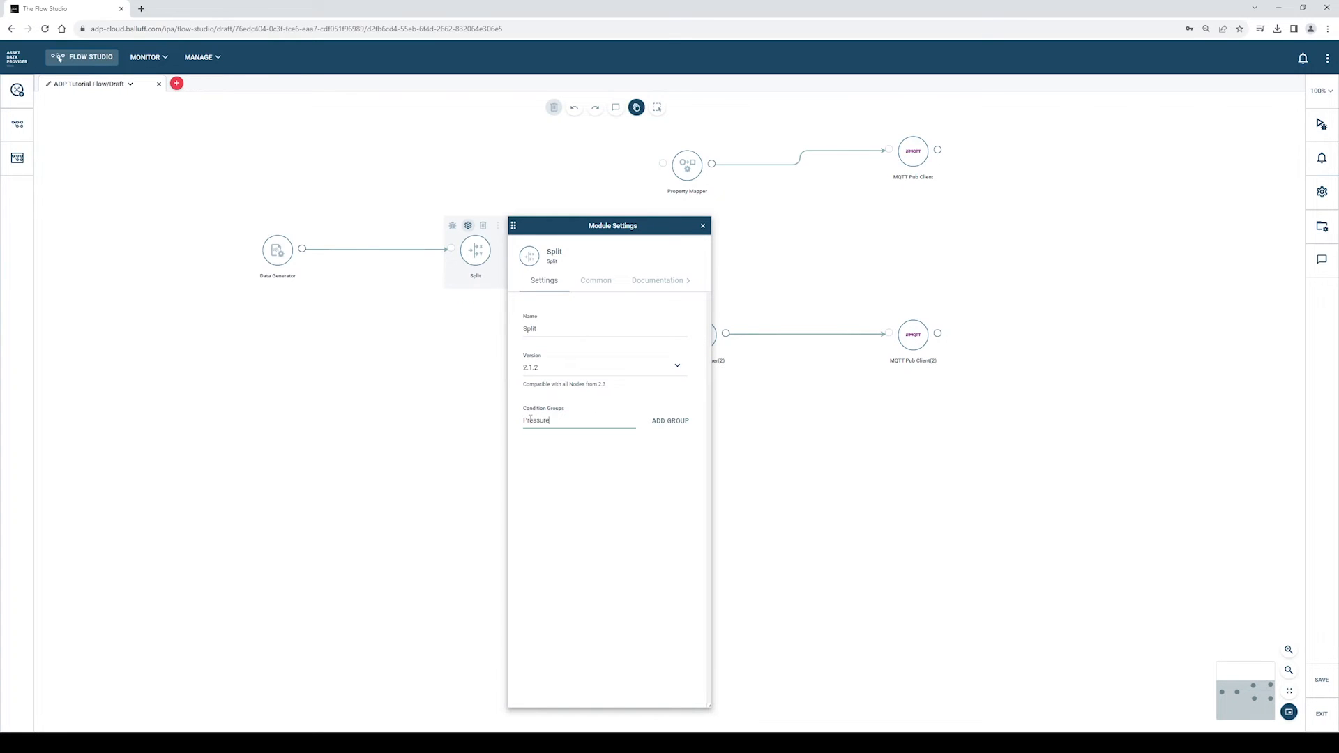
left_click(671, 422)
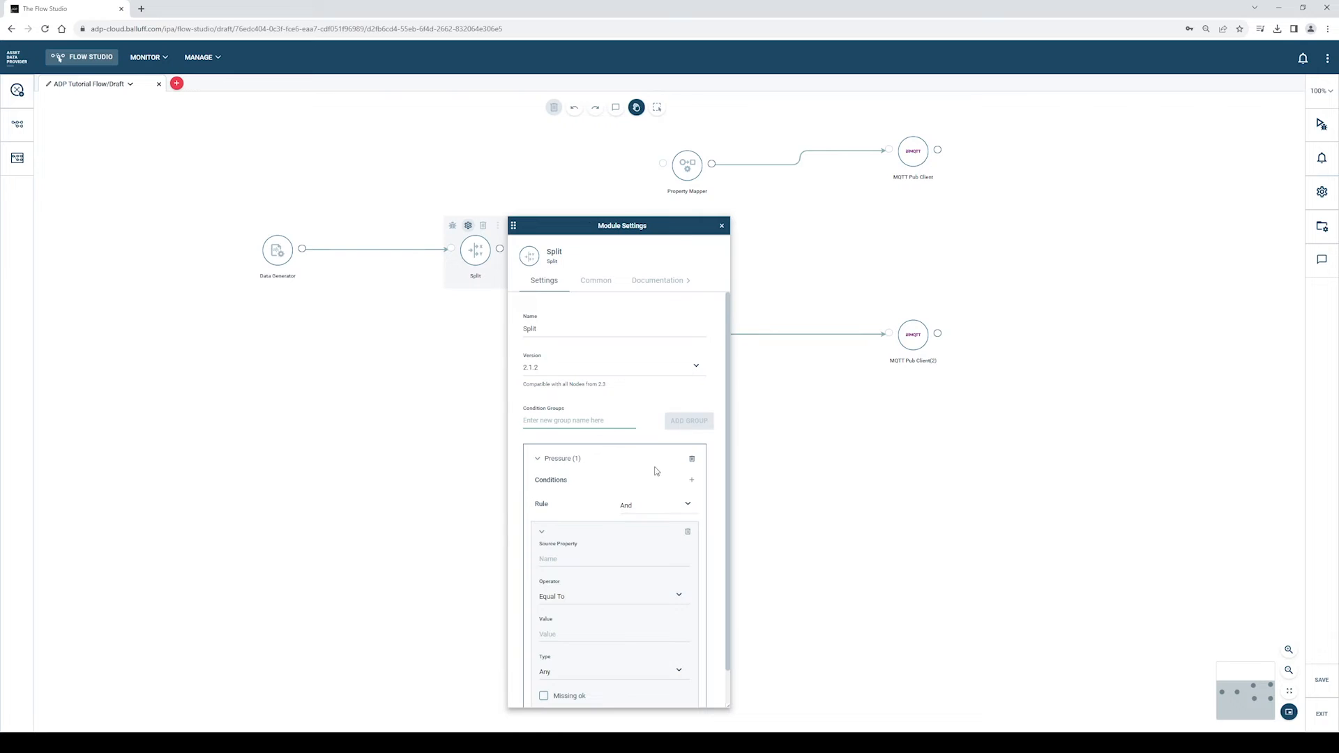
scroll(656, 469, "down", 1)
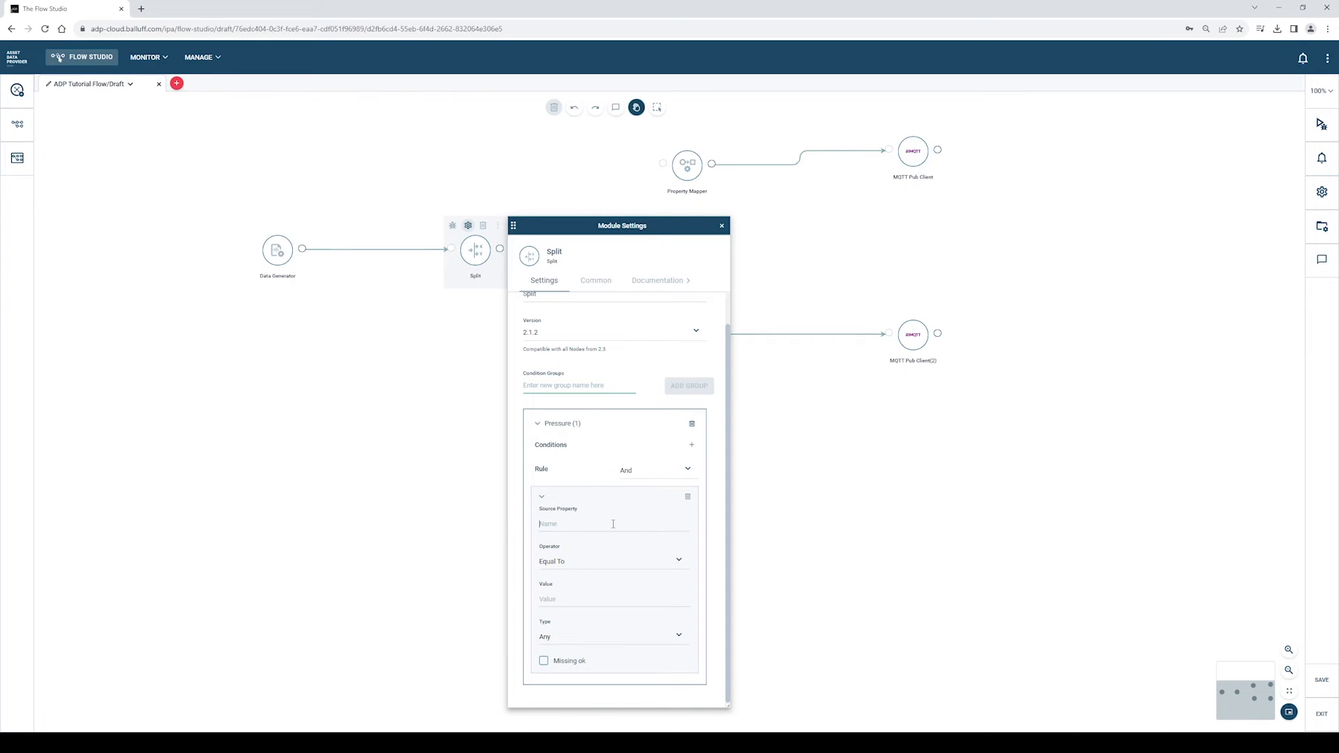
type("data.pressure")
left_click(579, 562)
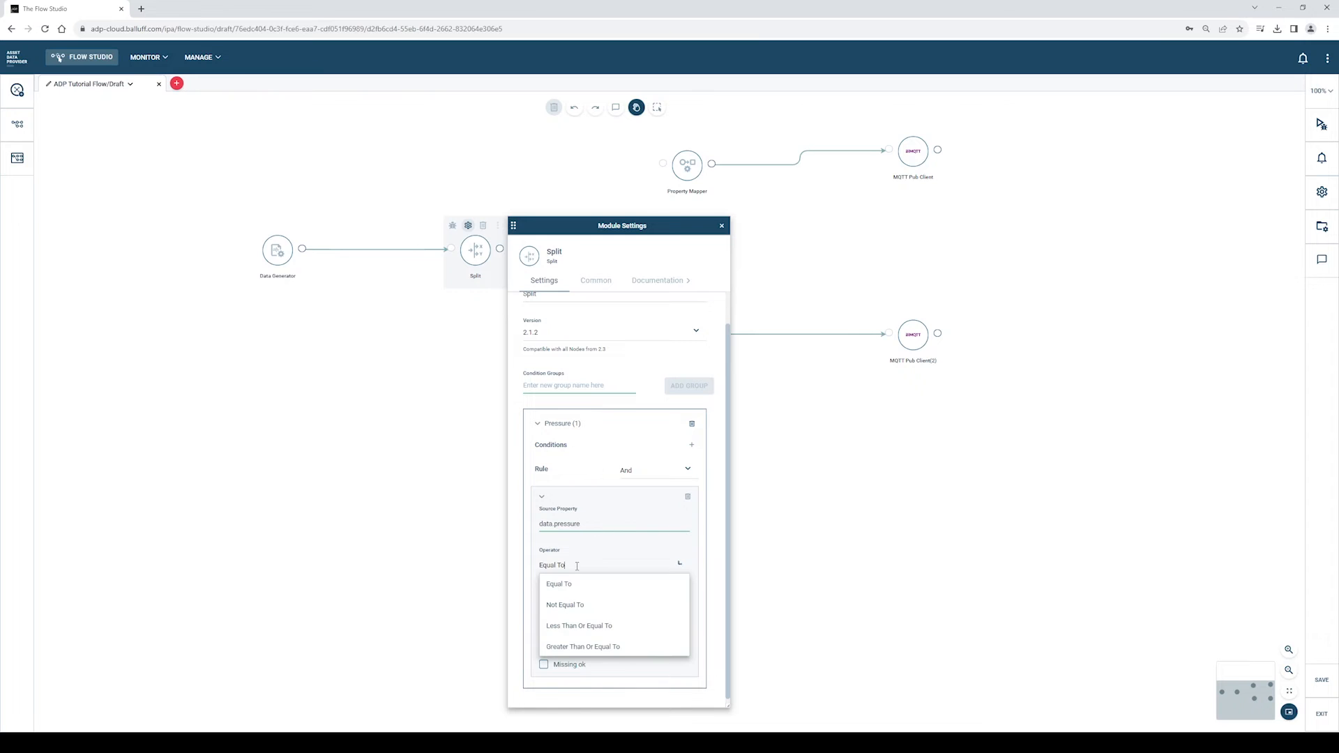
left_click(577, 648)
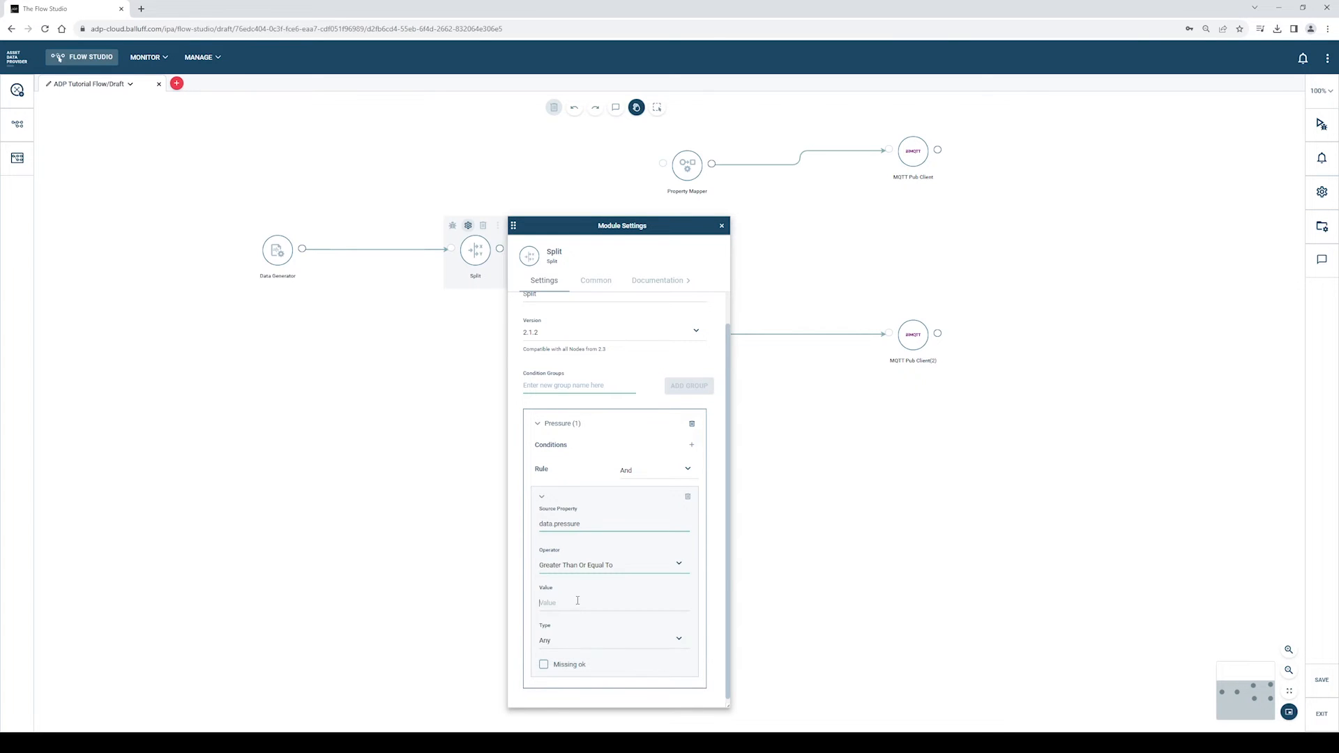
left_click(578, 601)
type("500")
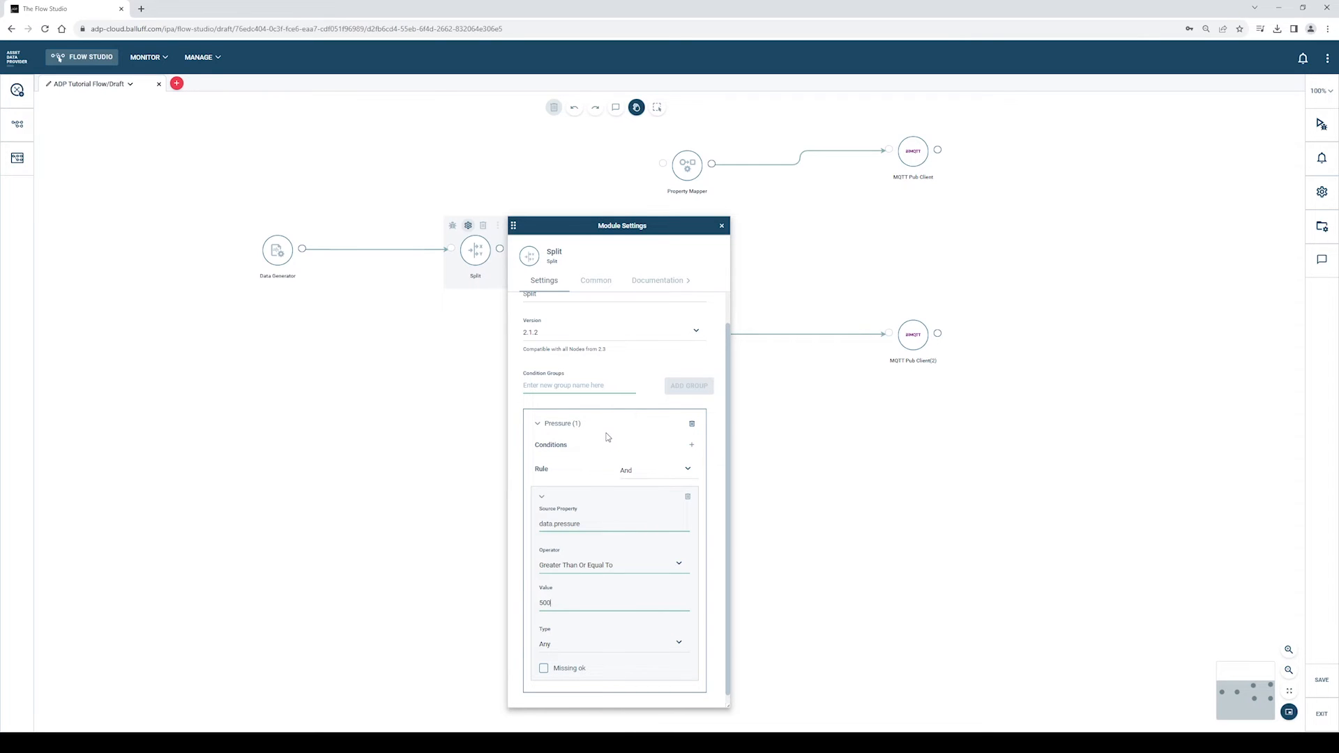
scroll(610, 439, "down", 1)
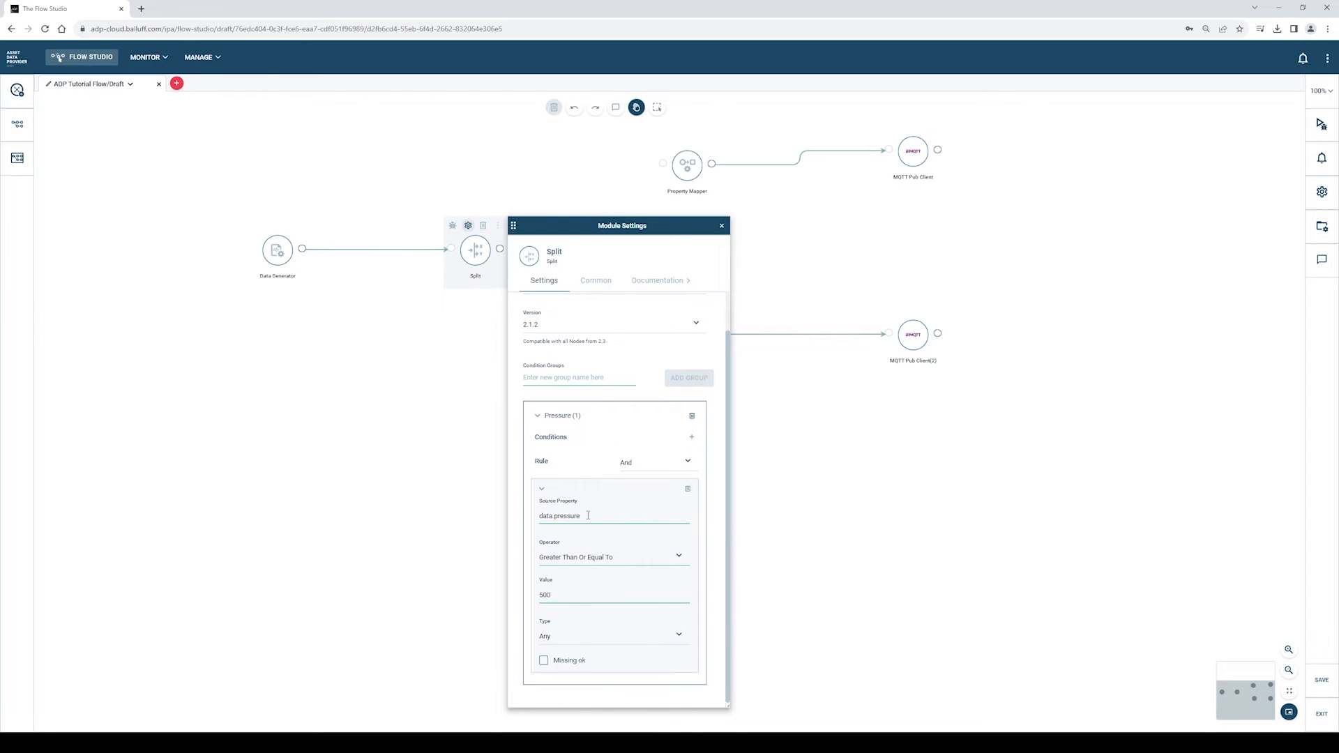
- Add a Temperature condition group with data.temp ≥ 50, then close the Split settings
left_click(537, 417)
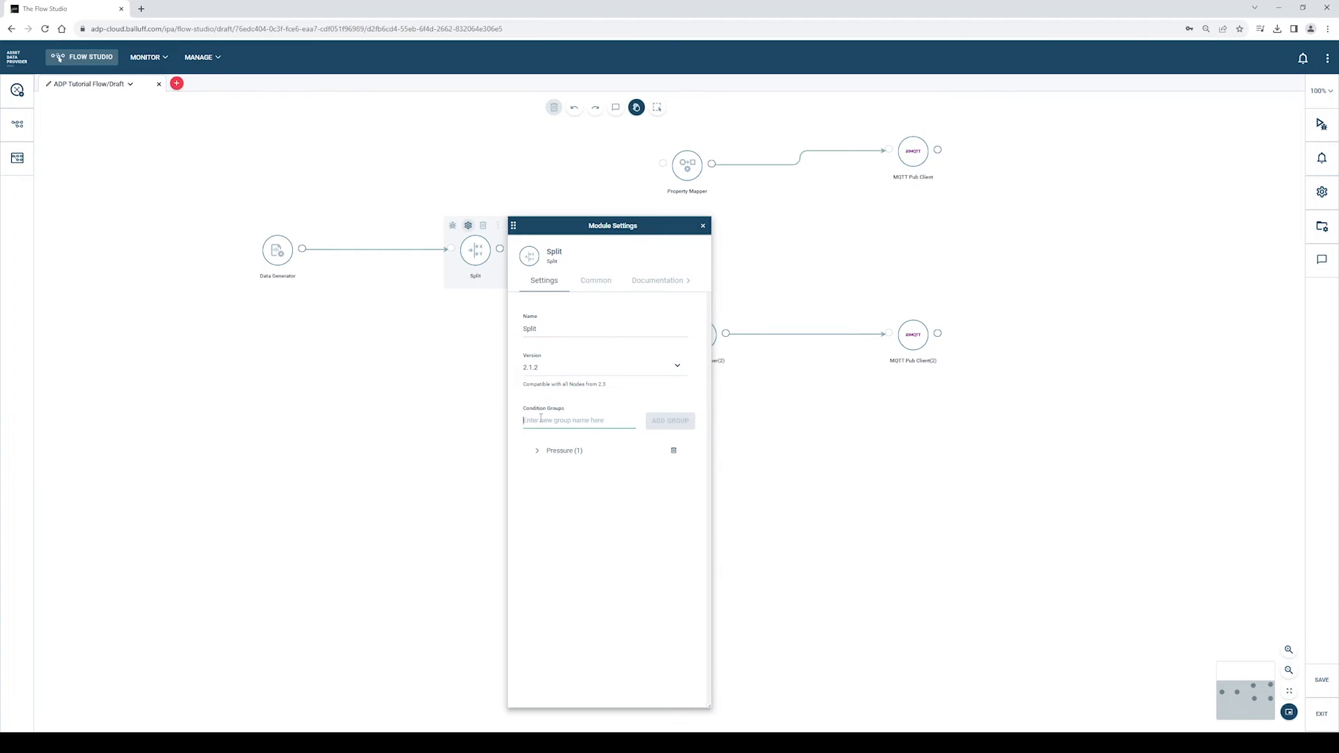
type("Temperature")
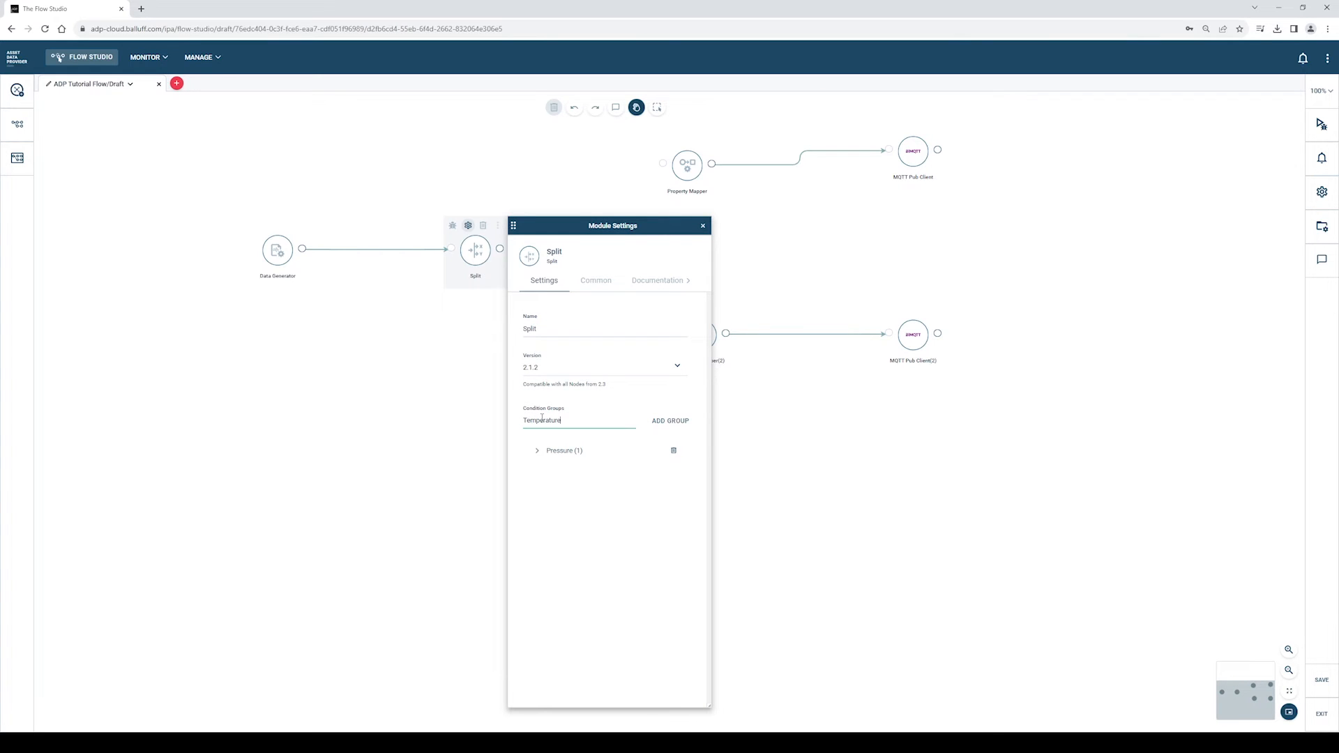
key("Return")
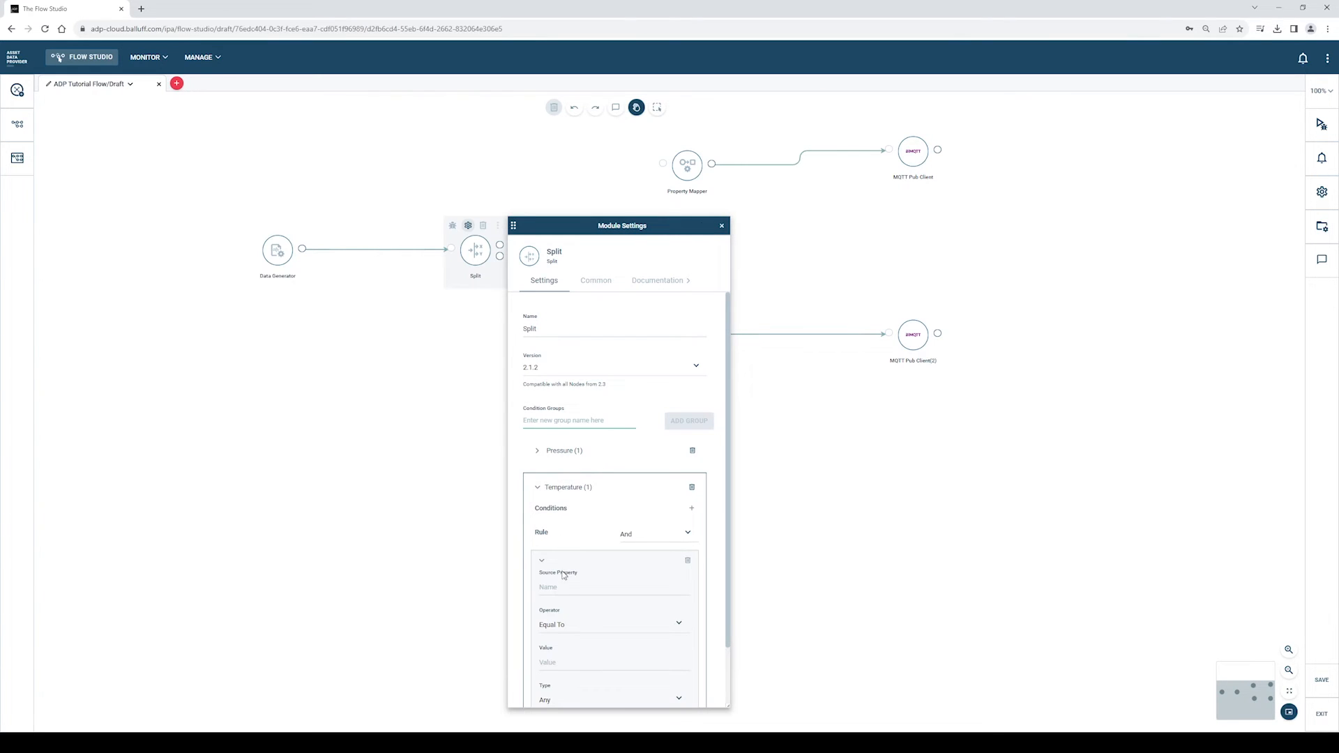
type("data.tem")
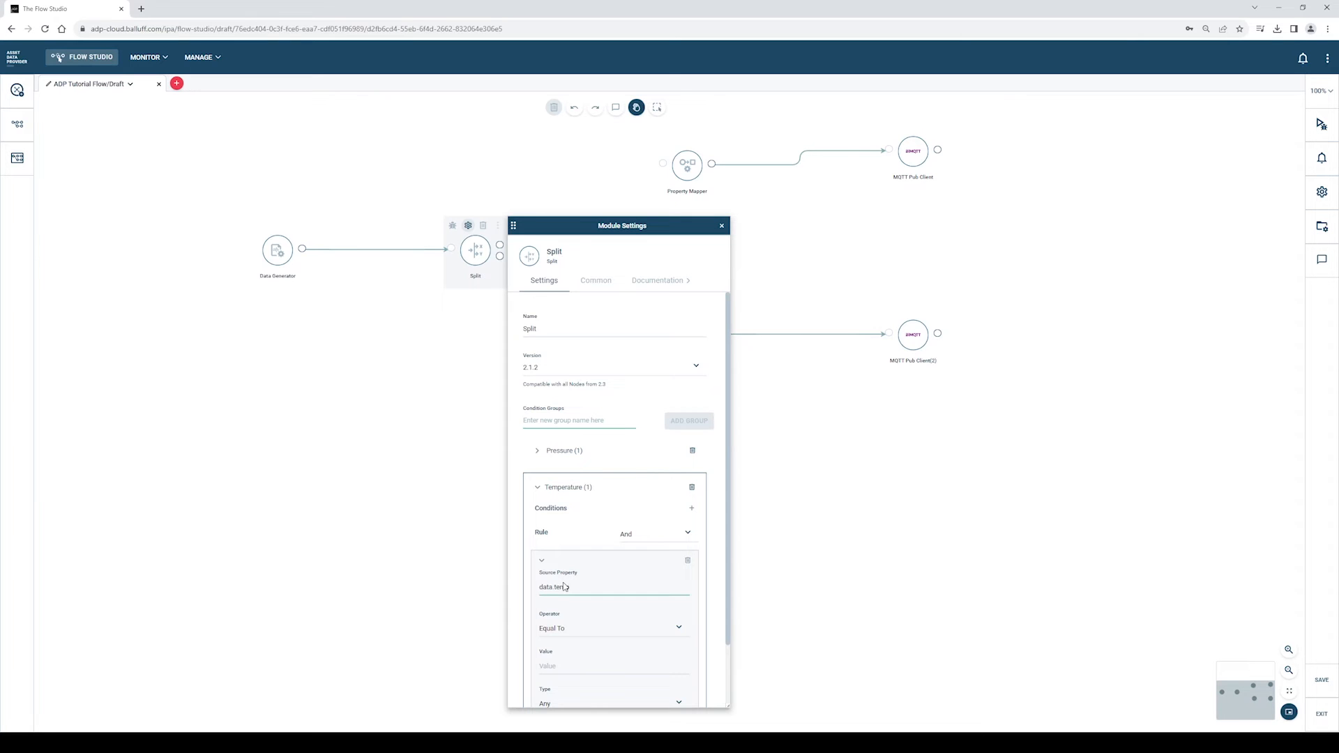
scroll(568, 592, "down", 2)
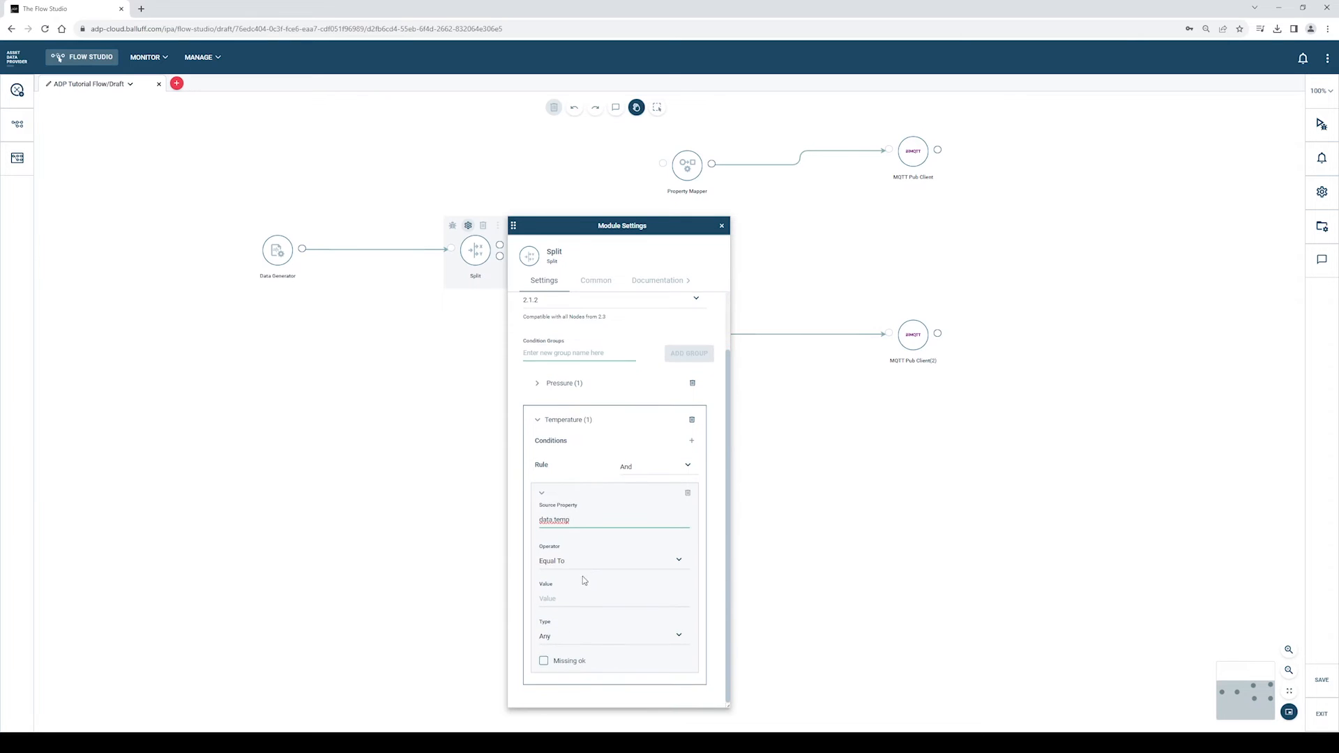
left_click(586, 562)
left_click(588, 643)
left_click(585, 599)
type("50")
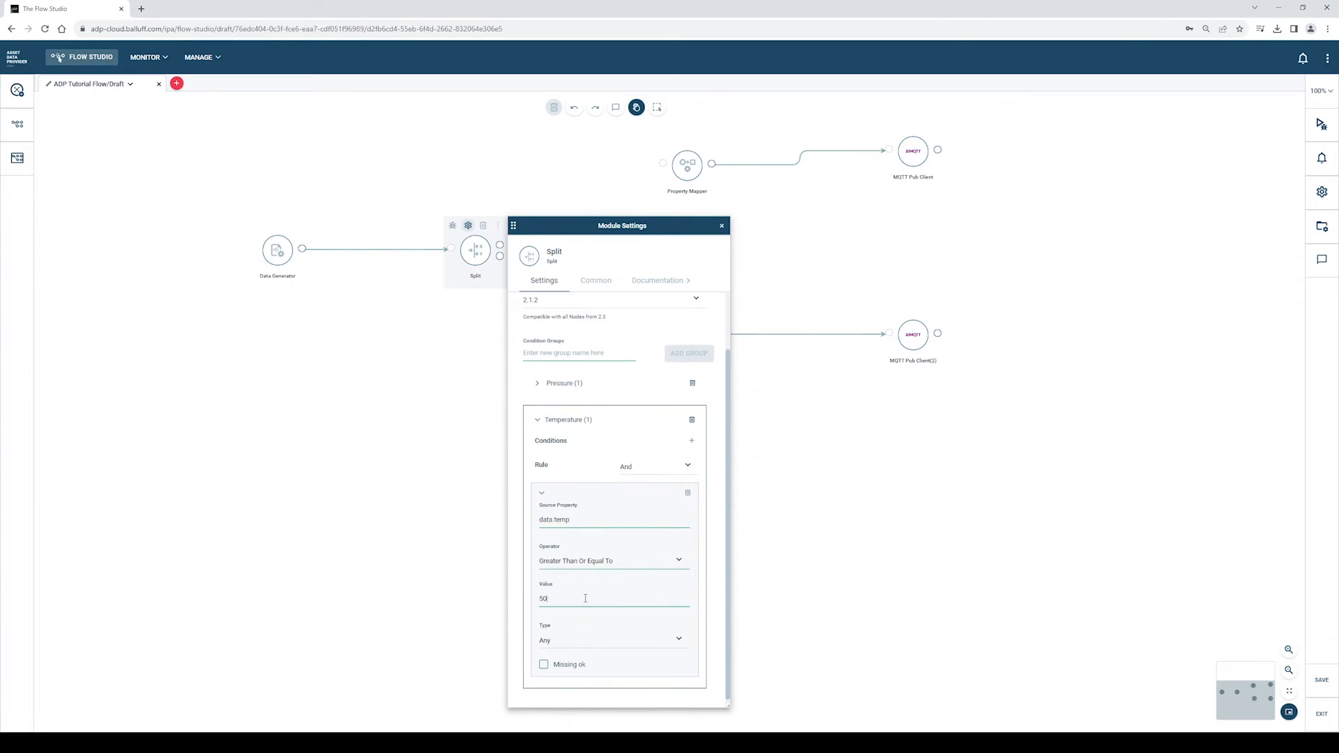
left_click(537, 421)
left_click(703, 228)
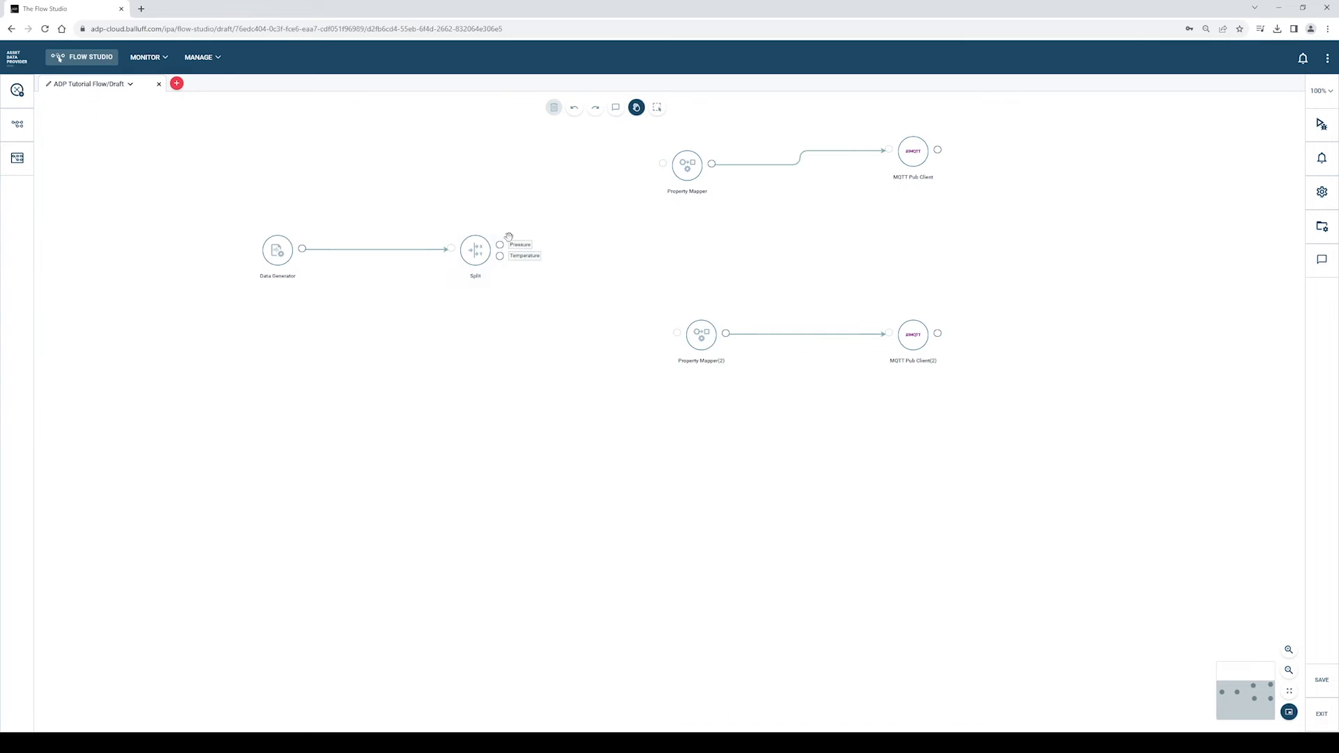
- Connect Split's Pressure and Temperature outputs to the mappers; rename the first Property Mapper (Pressure)
left_click_drag(499, 245, 664, 155)
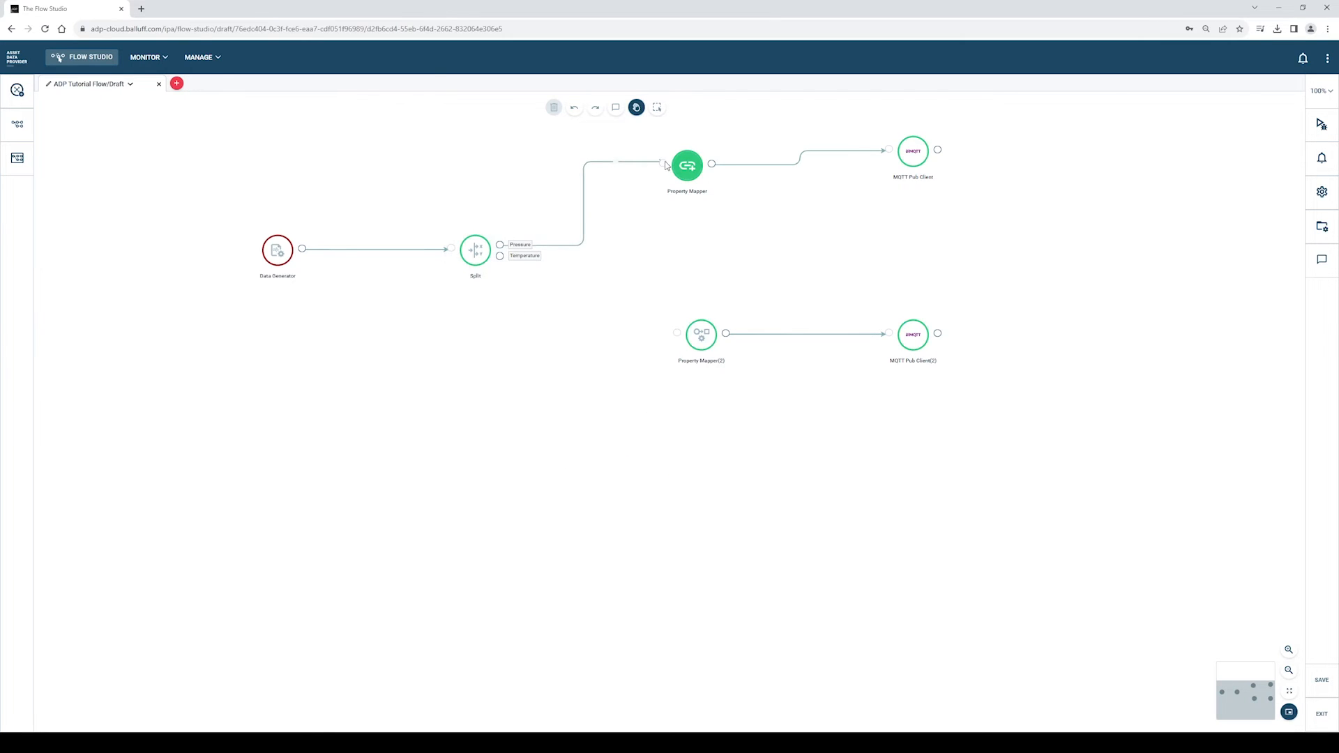
left_click_drag(499, 256, 699, 335)
left_click(701, 167)
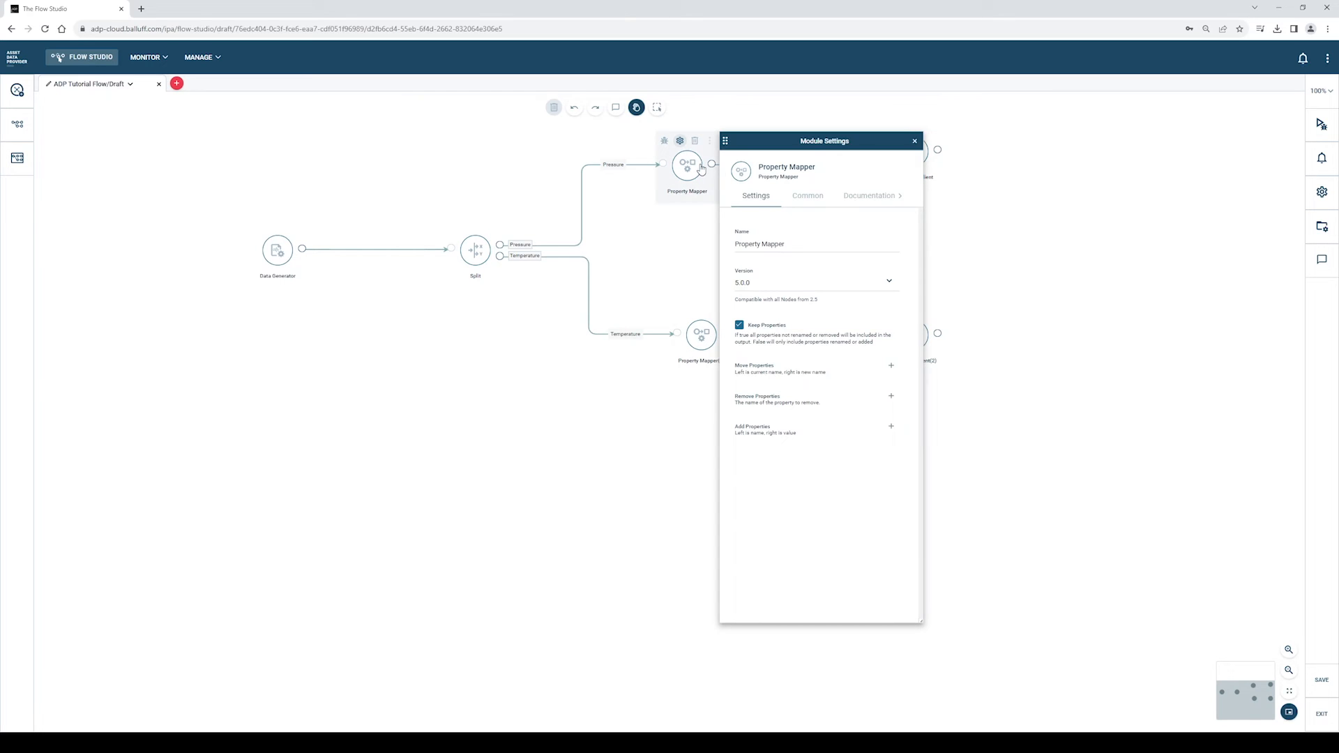
left_click(805, 242)
type("(Pressure")
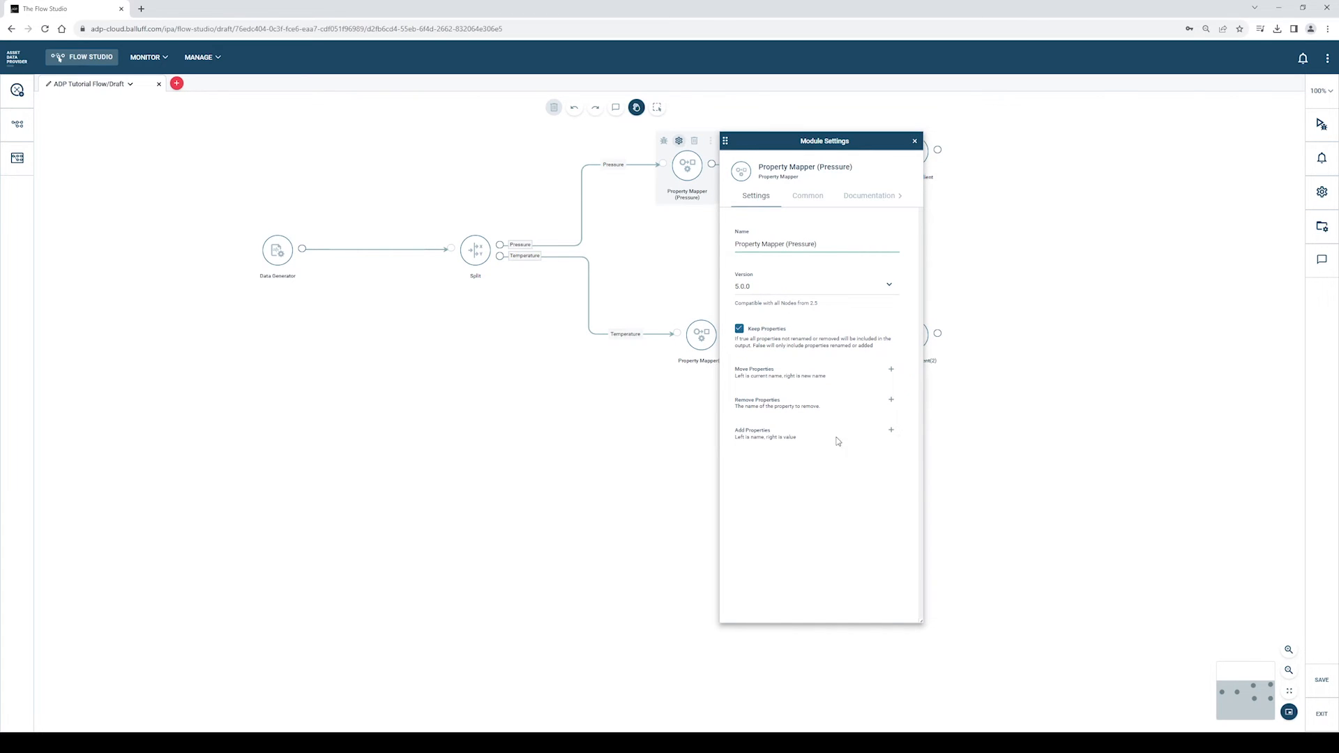
- Give Property Mapper (Pressure) a data.alarmPressure property set to true
left_click(891, 430)
type("data.alarmPressure")
key("Tab")
type("tru")
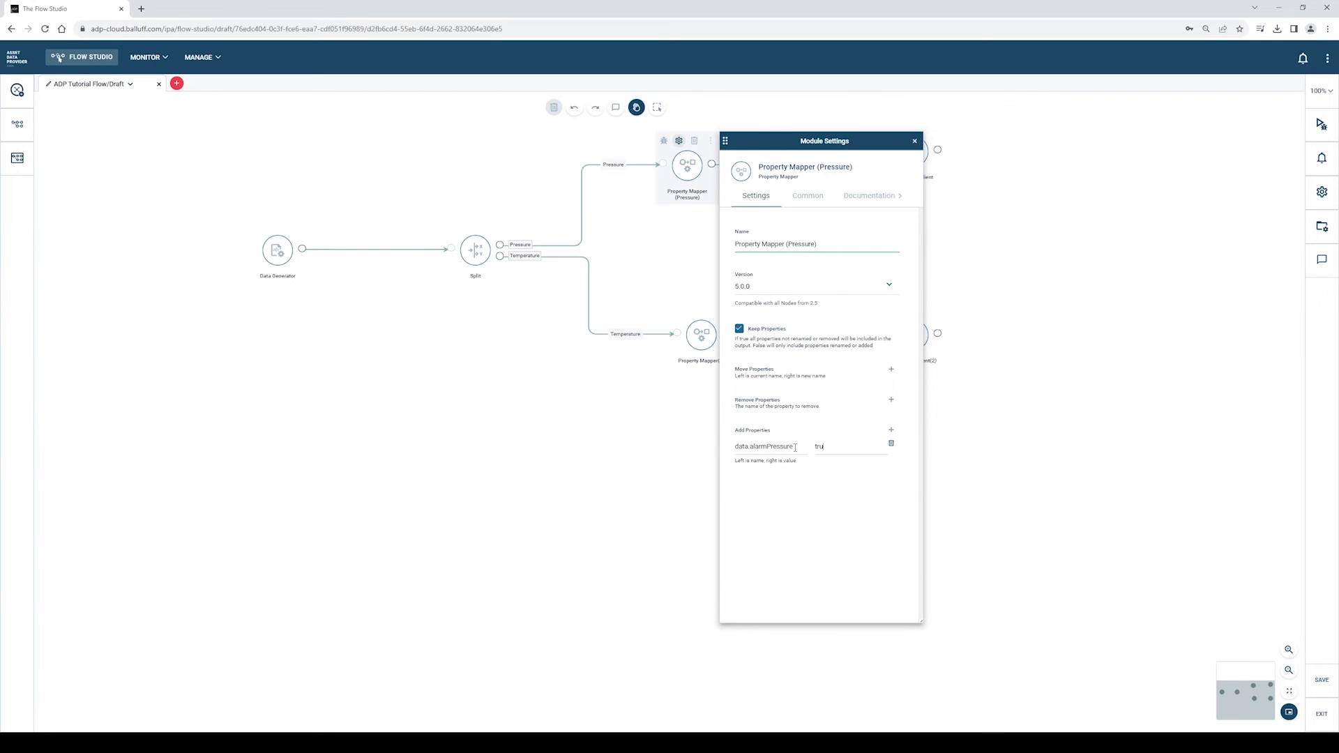
left_click(915, 141)
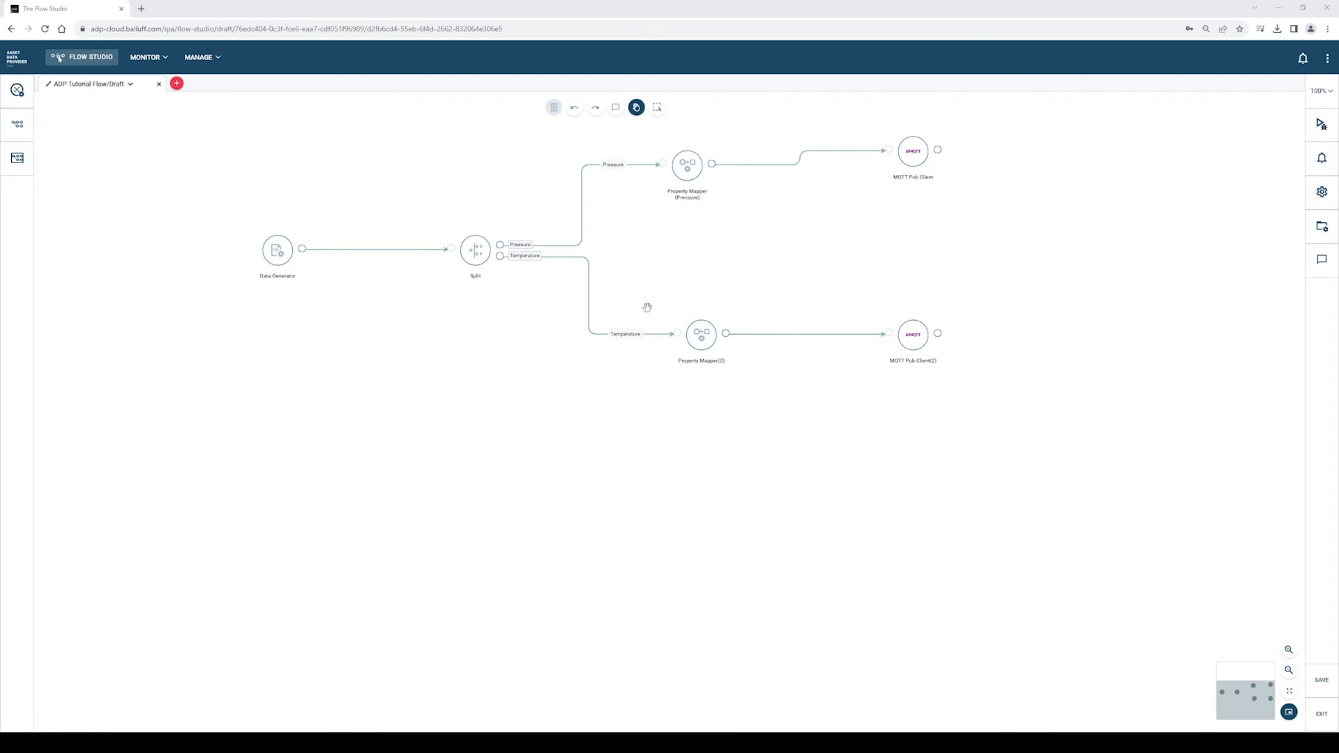
left_click(693, 312)
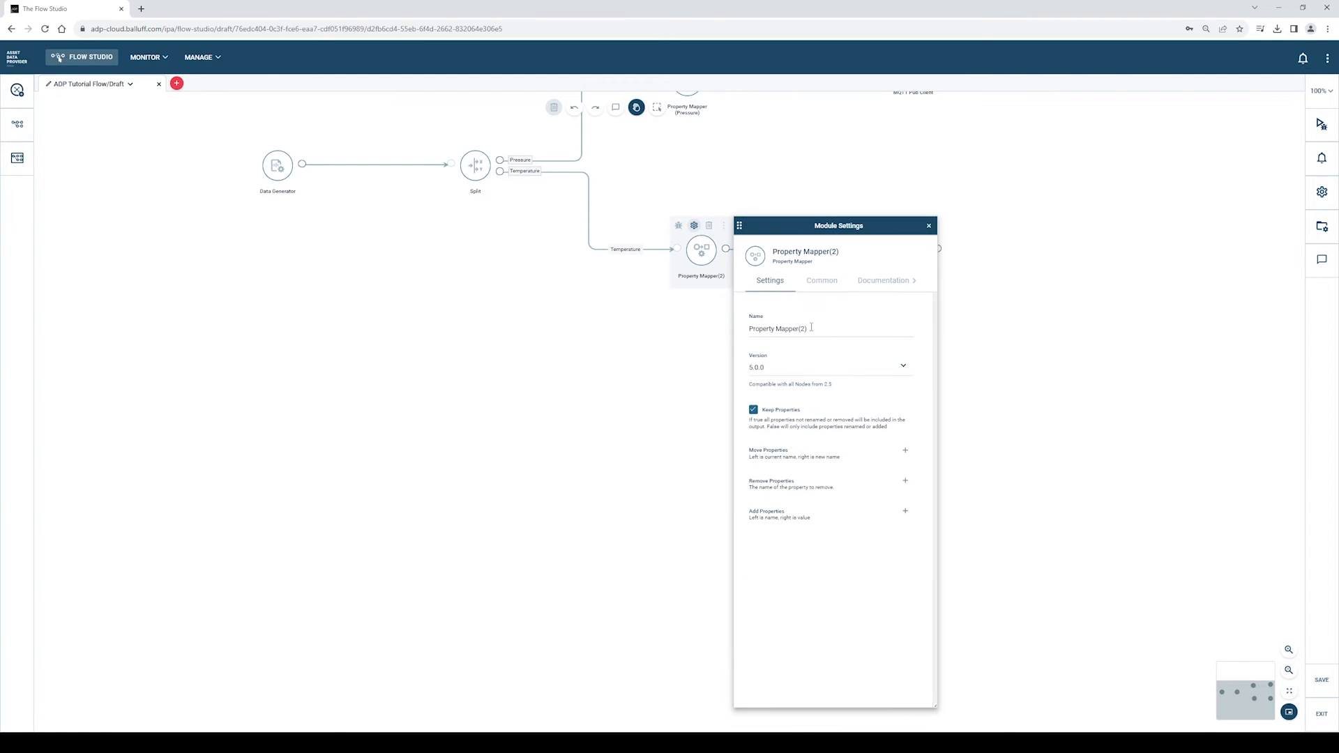
- Rename Property Mapper(2) to Property Mapper (Temperature)
left_click(811, 330)
key("BackSpace")
key("BackSpace")
key("BackSpace")
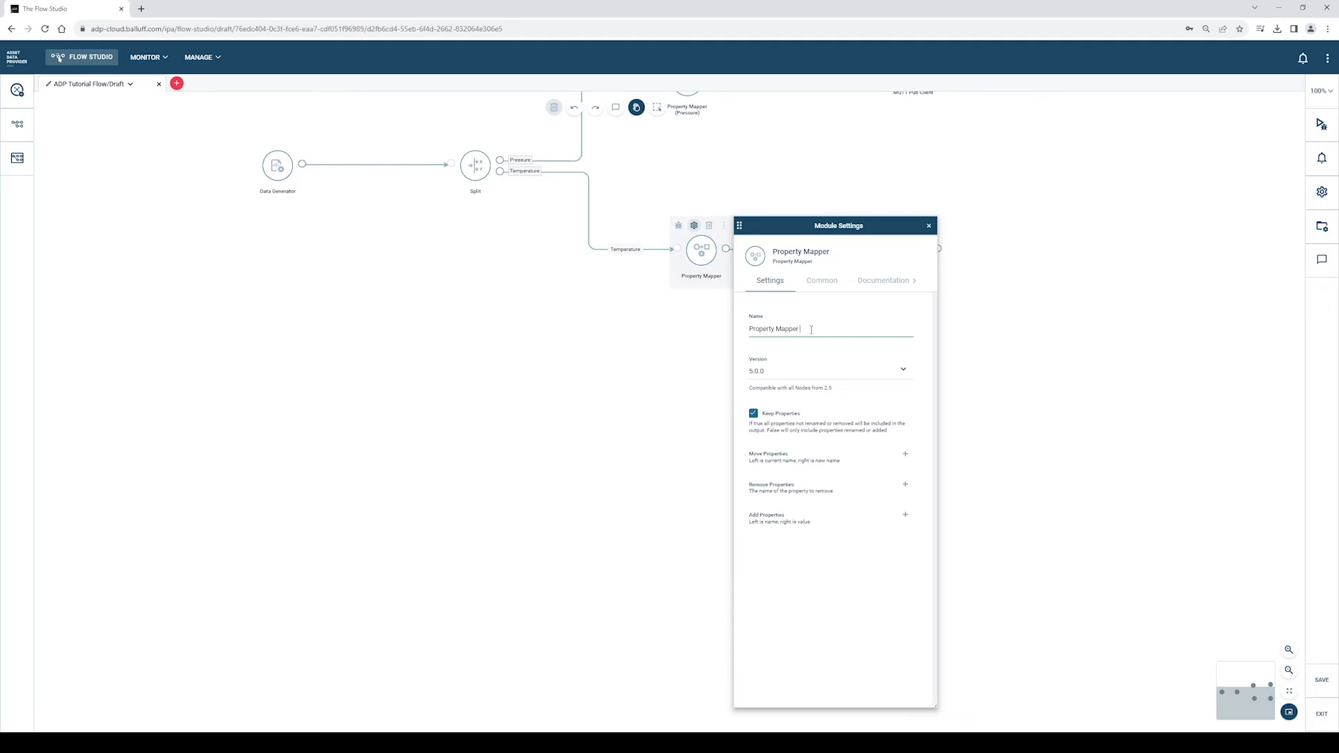
type("(Temperature")
- Add the property data.alarmTemp with value true and close the mapper's settings
left_click(906, 515)
type("data.tem")
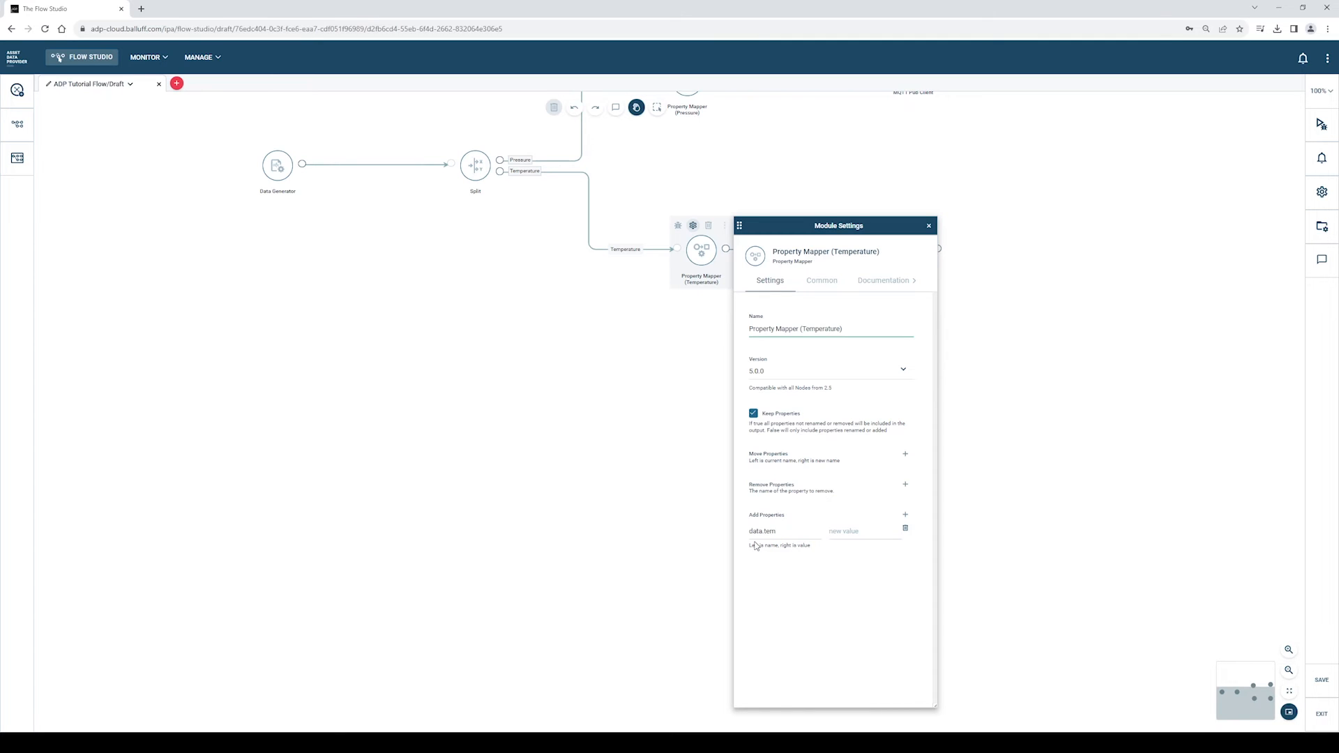
key("BackSpace")
key("BackSpace")
key("BackSpace")
type("true")
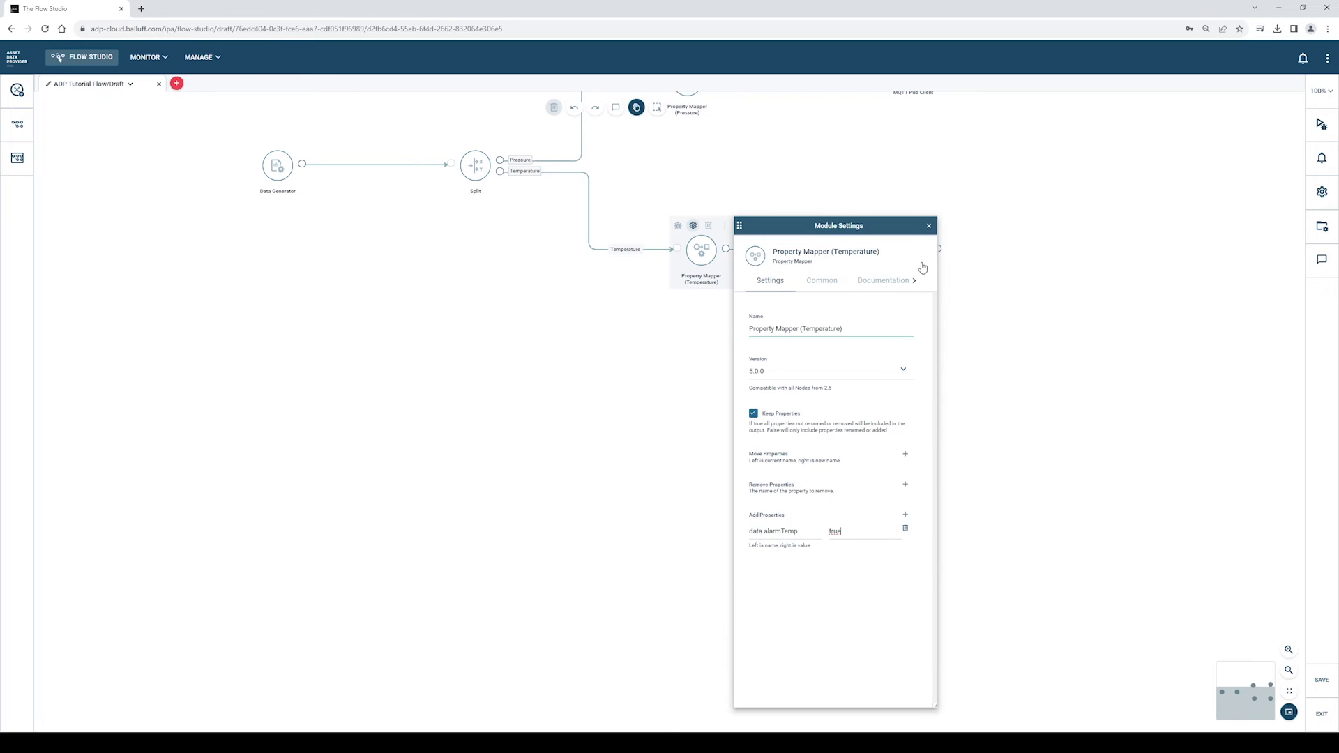
left_click(929, 225)
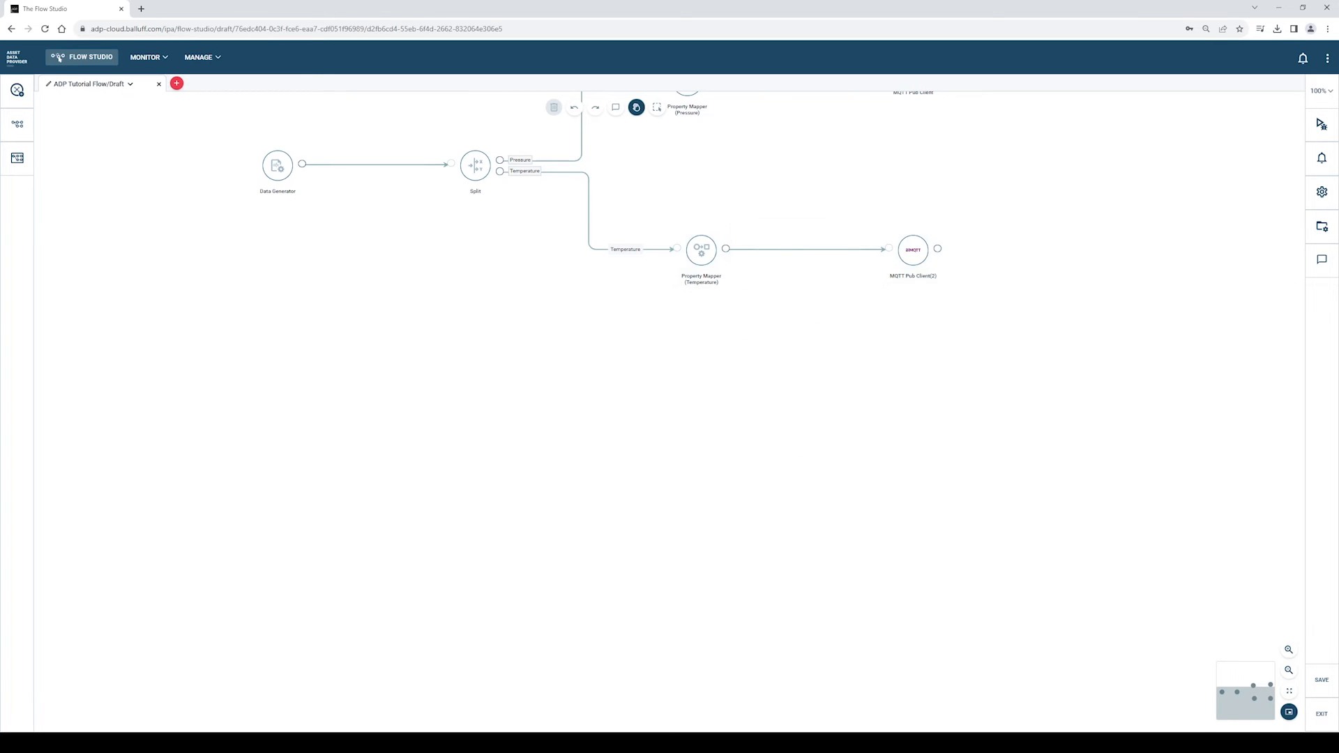
left_click_drag(1000, 371, 994, 543)
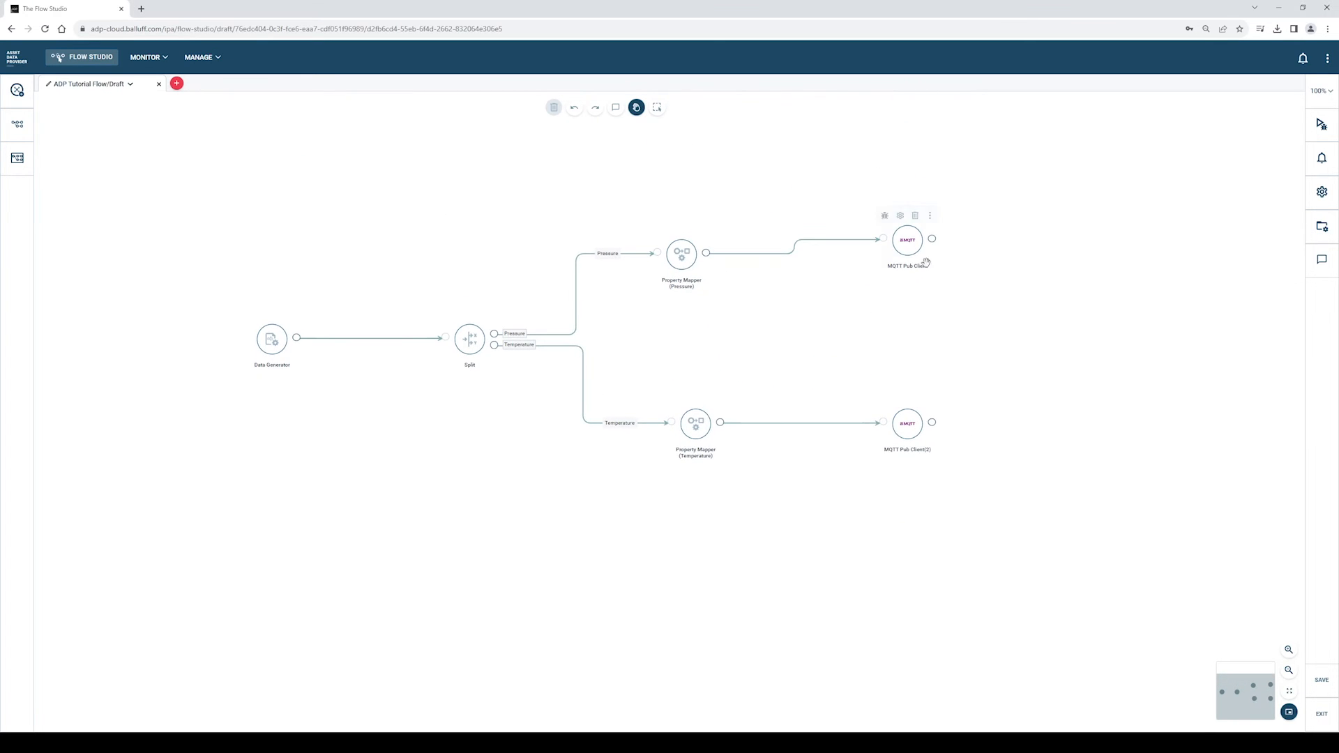
- Rename the upper publisher to MQTT Pub Client (Pressure), with topic /alarmPressure and broker URL 192.16
left_click(901, 216)
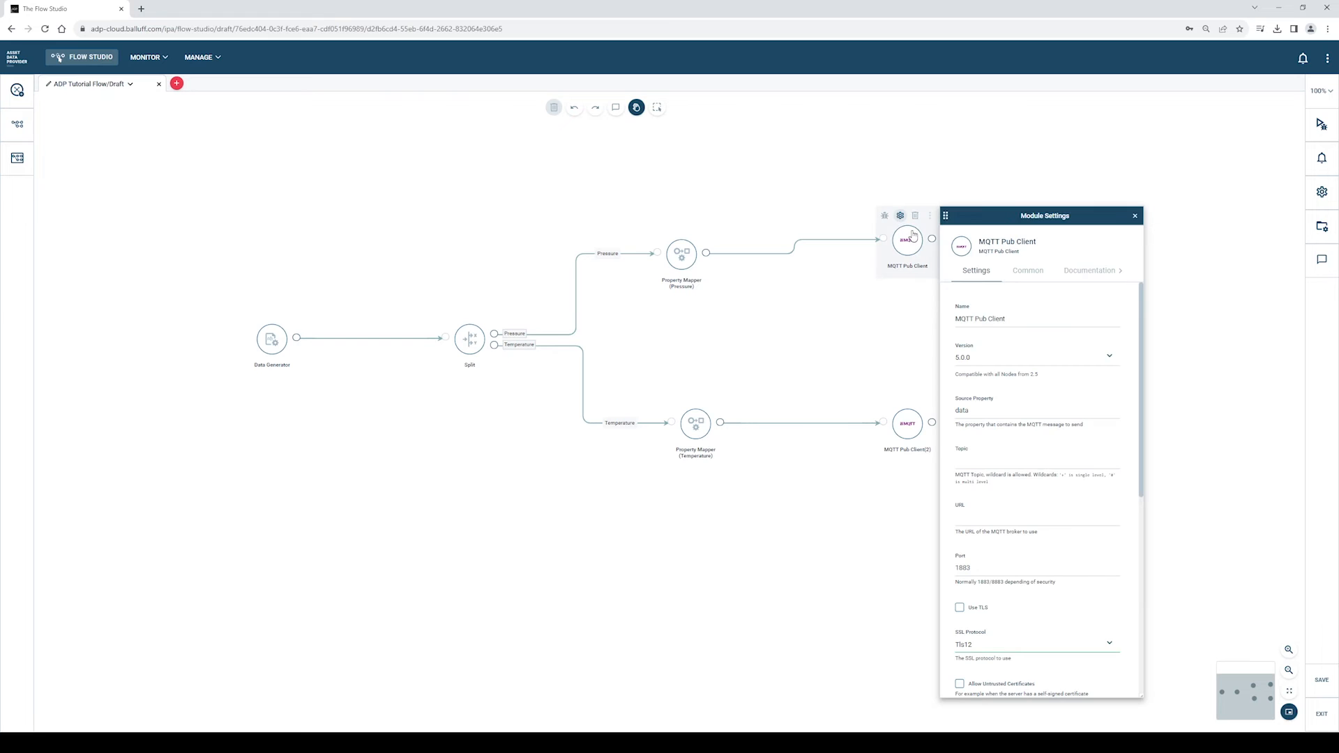
left_click(1024, 318)
type("(Pressure")
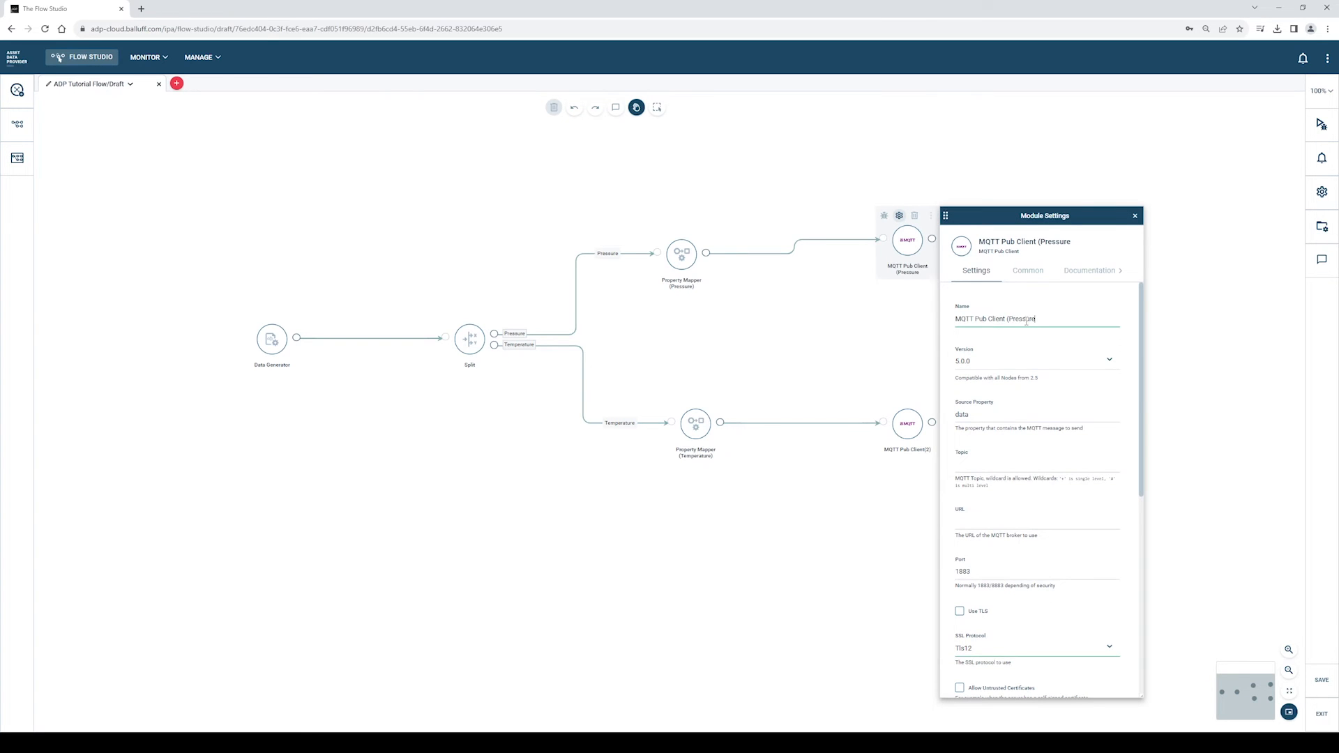
left_click(993, 465)
type("/alarmPressure")
key("Tab")
type("192.16")
- Select the ADP Broker user credential and close the Pressure publisher's settings
scroll(1000, 478, "down", 3)
scroll(1005, 483, "down", 3)
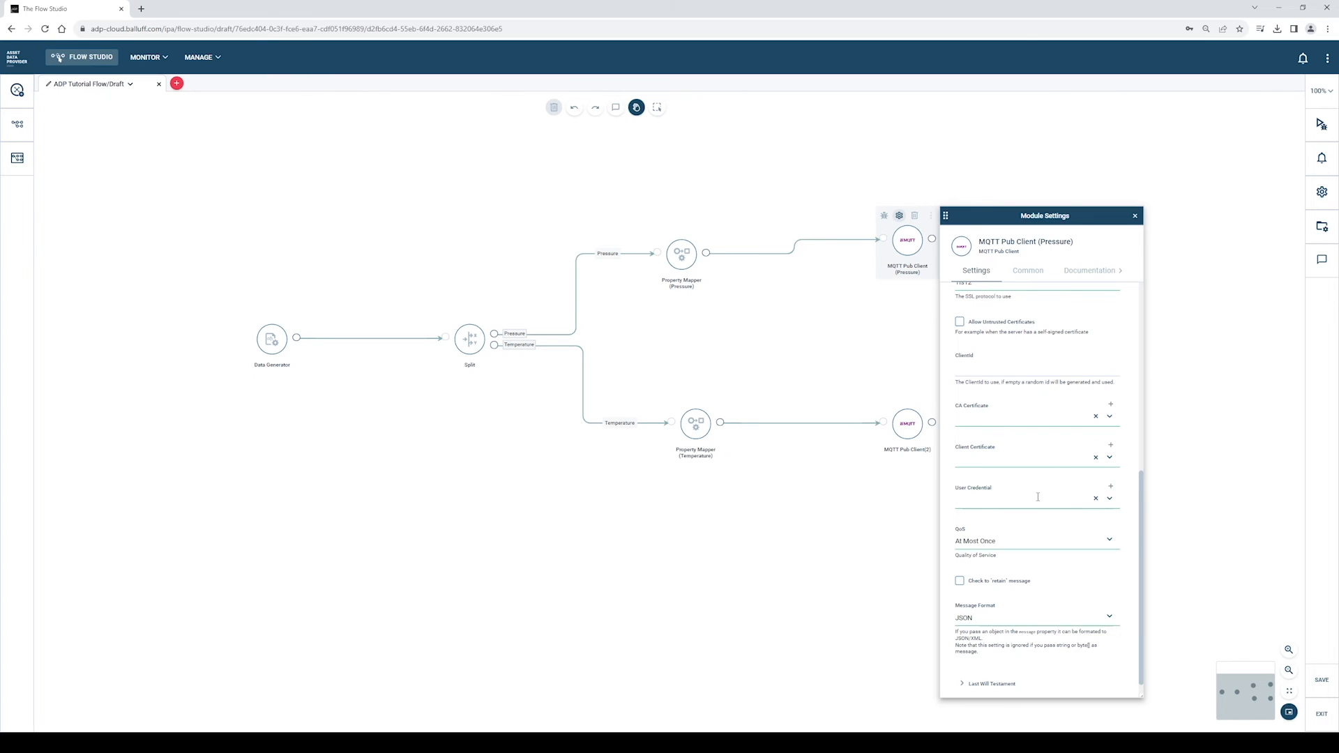
left_click(1109, 504)
left_click(1024, 526)
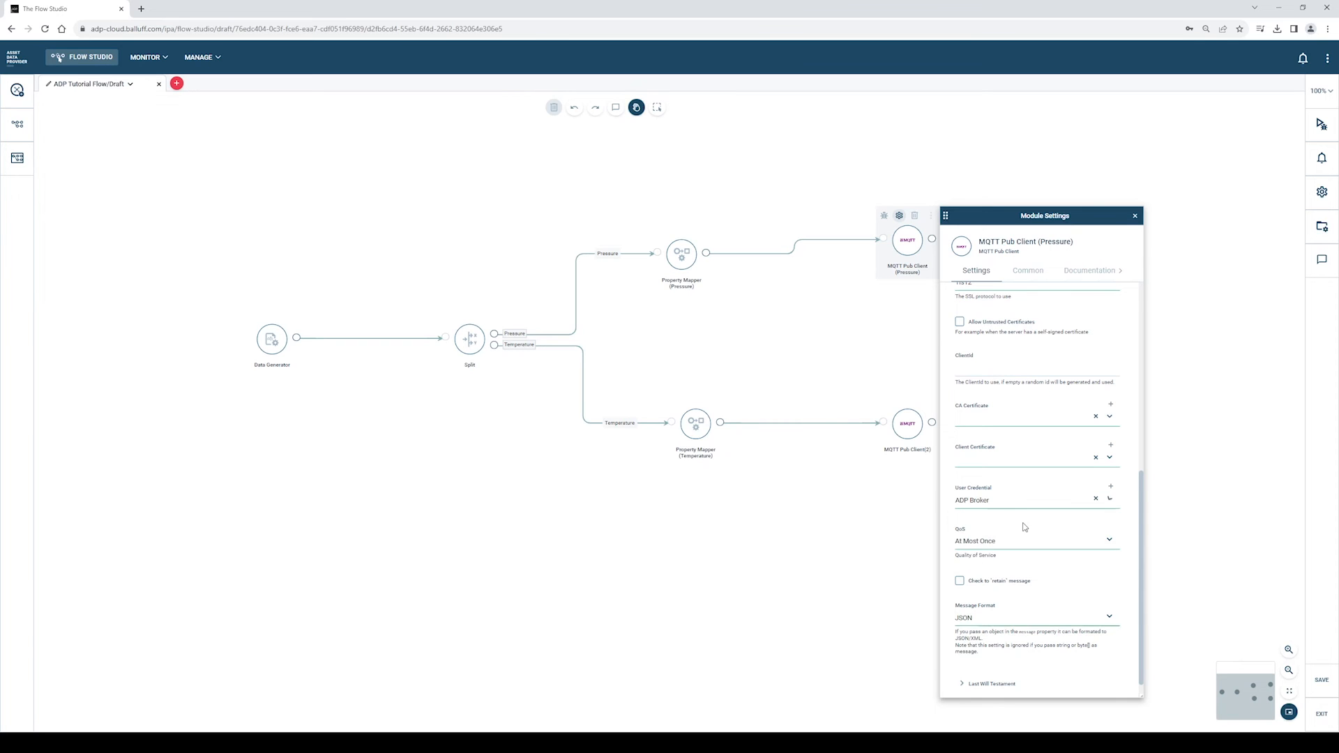
left_click(1135, 215)
left_click(214, 60)
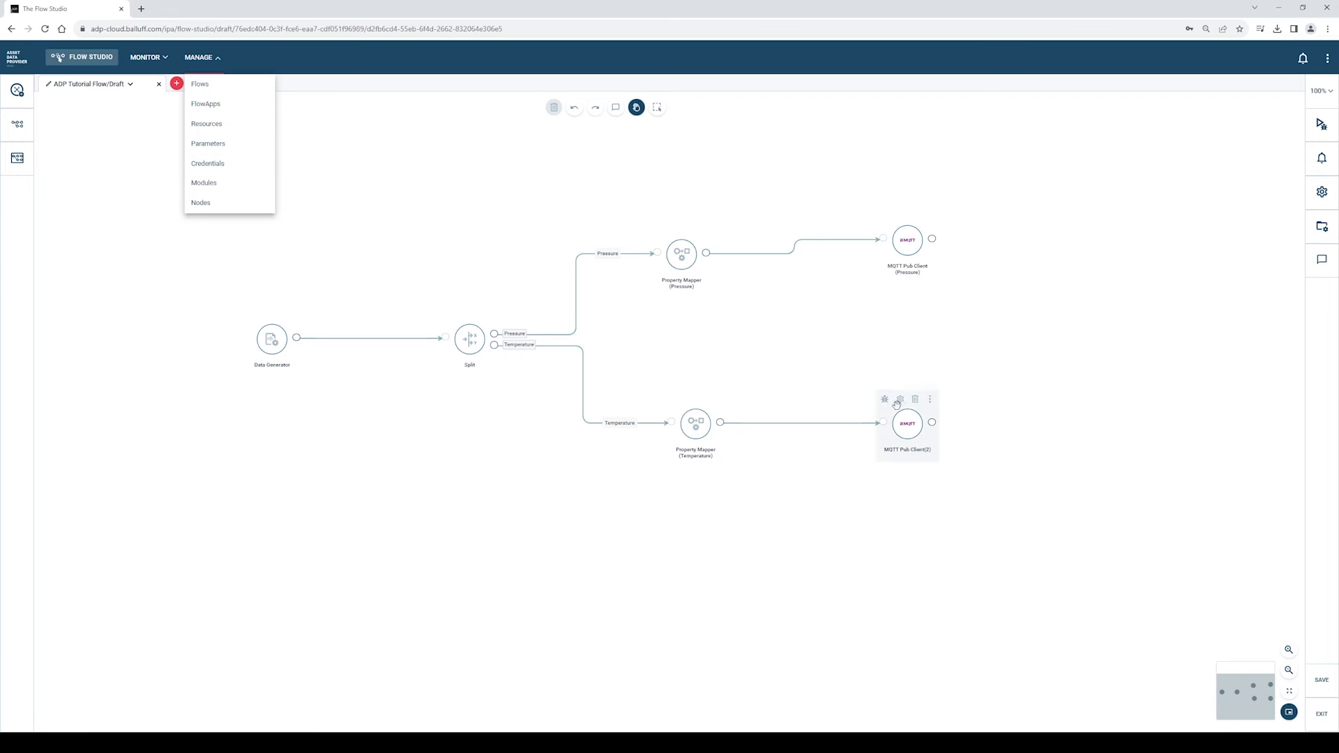
- Rename MQTT Pub Client(2) to MQTT Pub Client (Temperature)
left_click(900, 399)
double_click(1009, 329)
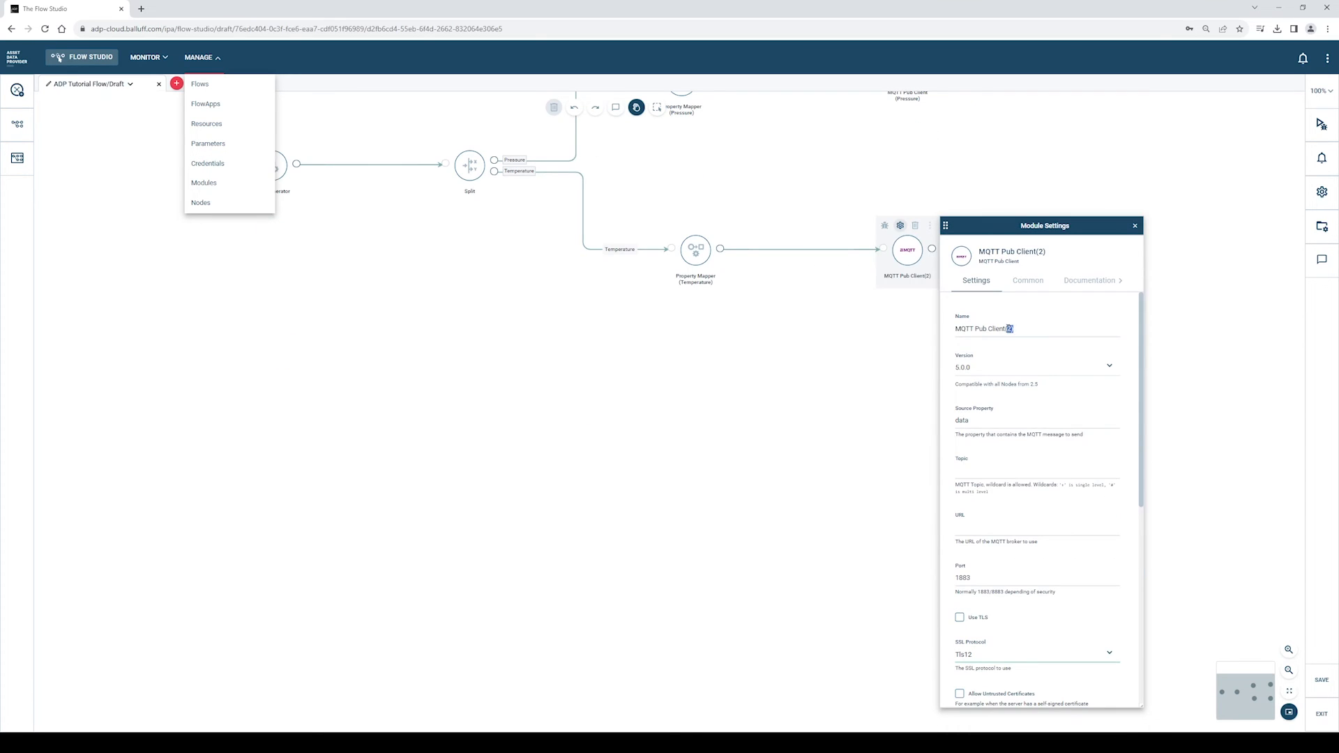
key("BackSpace")
key("BackSpace")
type("(Temperature)")
- Set topic /alarmTemp, broker URL 192.168.17 and the ADP Broker credential, then close settings
left_click(988, 476)
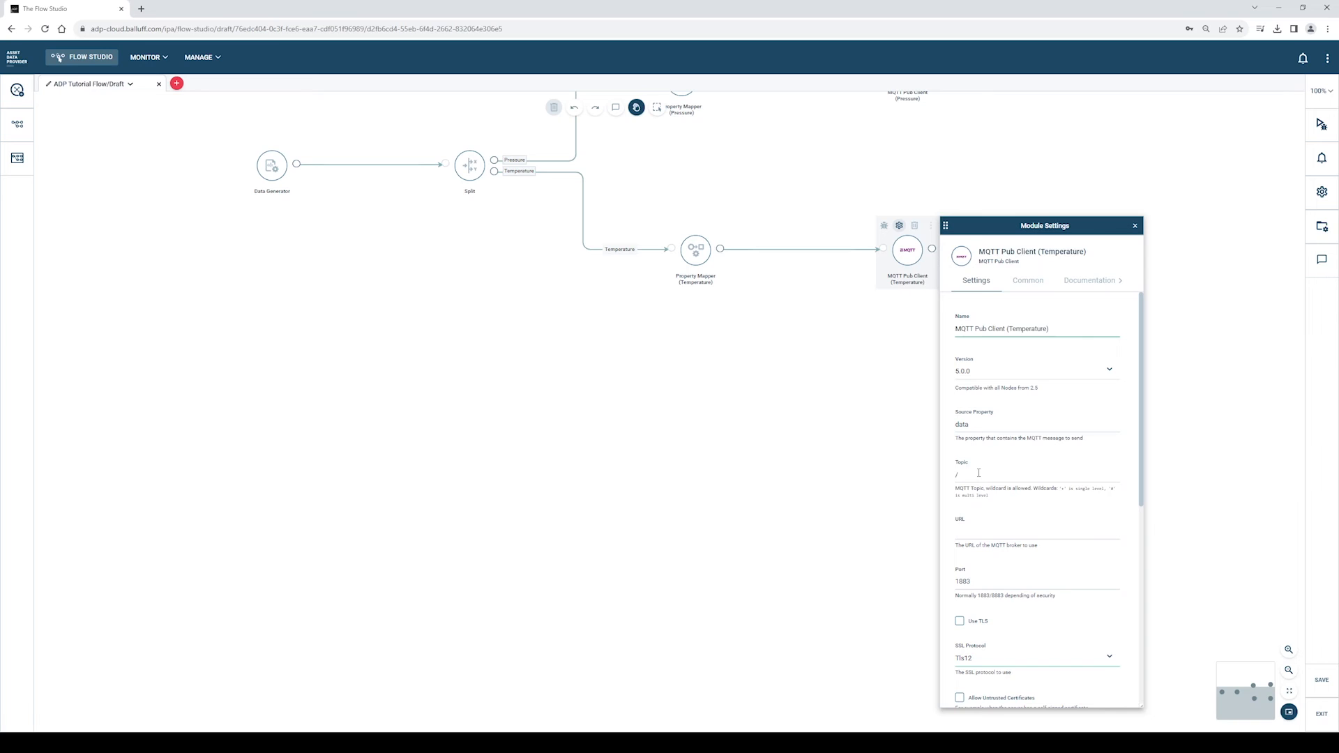
type("/alarmItemp")
left_click(999, 531)
type("192.168.178.64")
scroll(1010, 523, "down", 5)
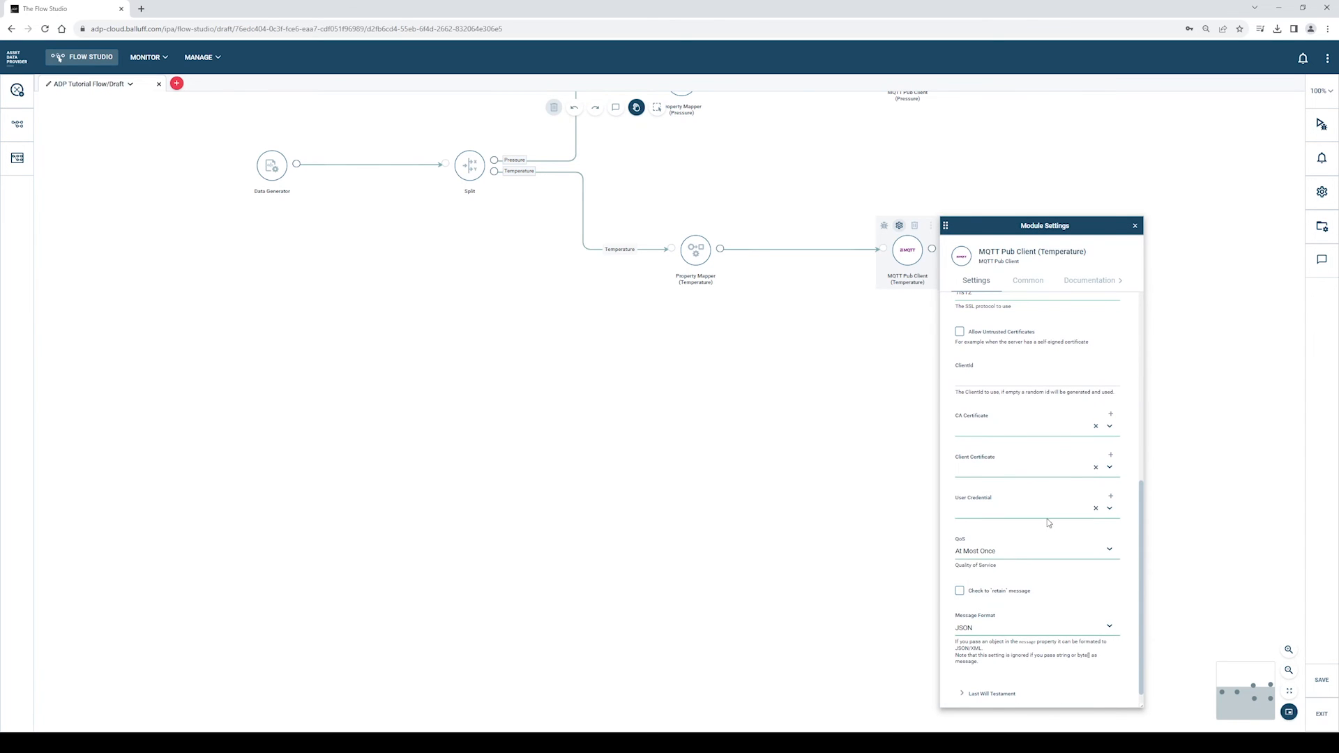
left_click(1109, 508)
left_click(1044, 536)
left_click(1135, 225)
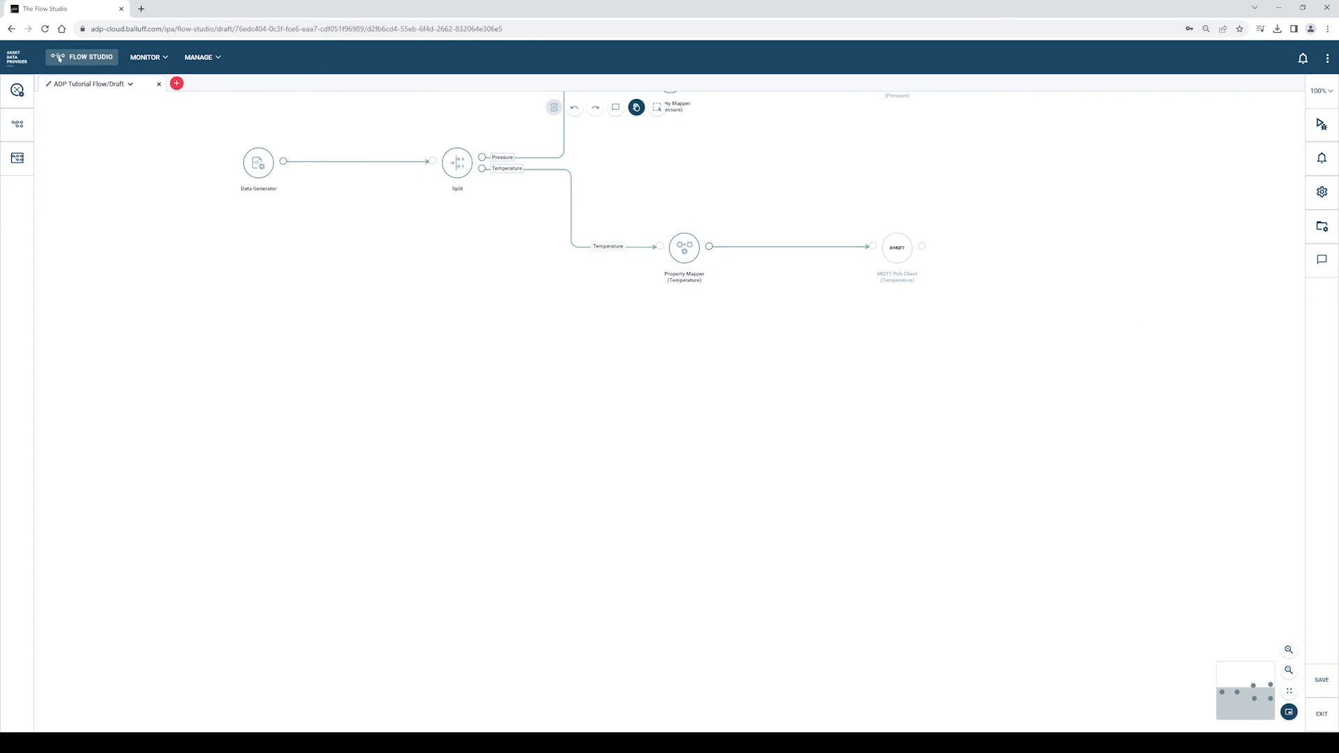
left_click_drag(1003, 387, 1019, 537)
mouse_move(293, 335)
left_click(272, 297)
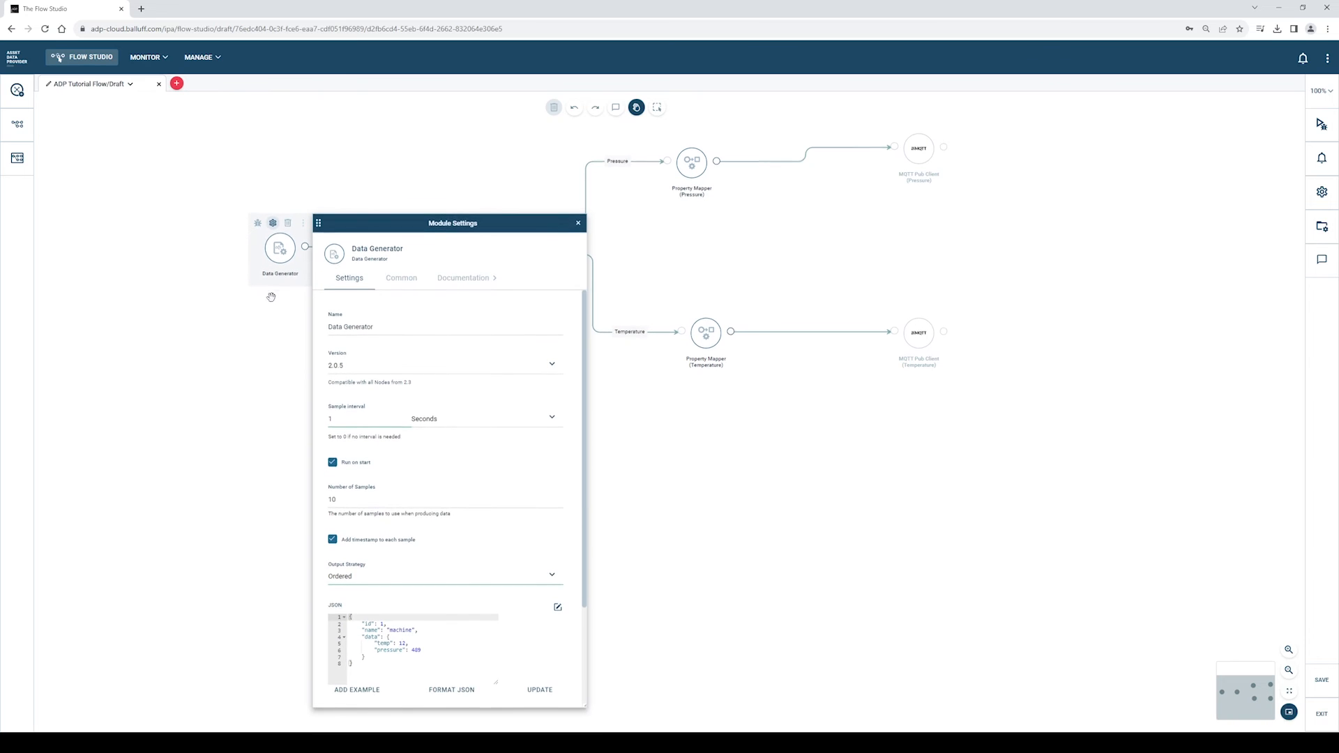
left_click(450, 281)
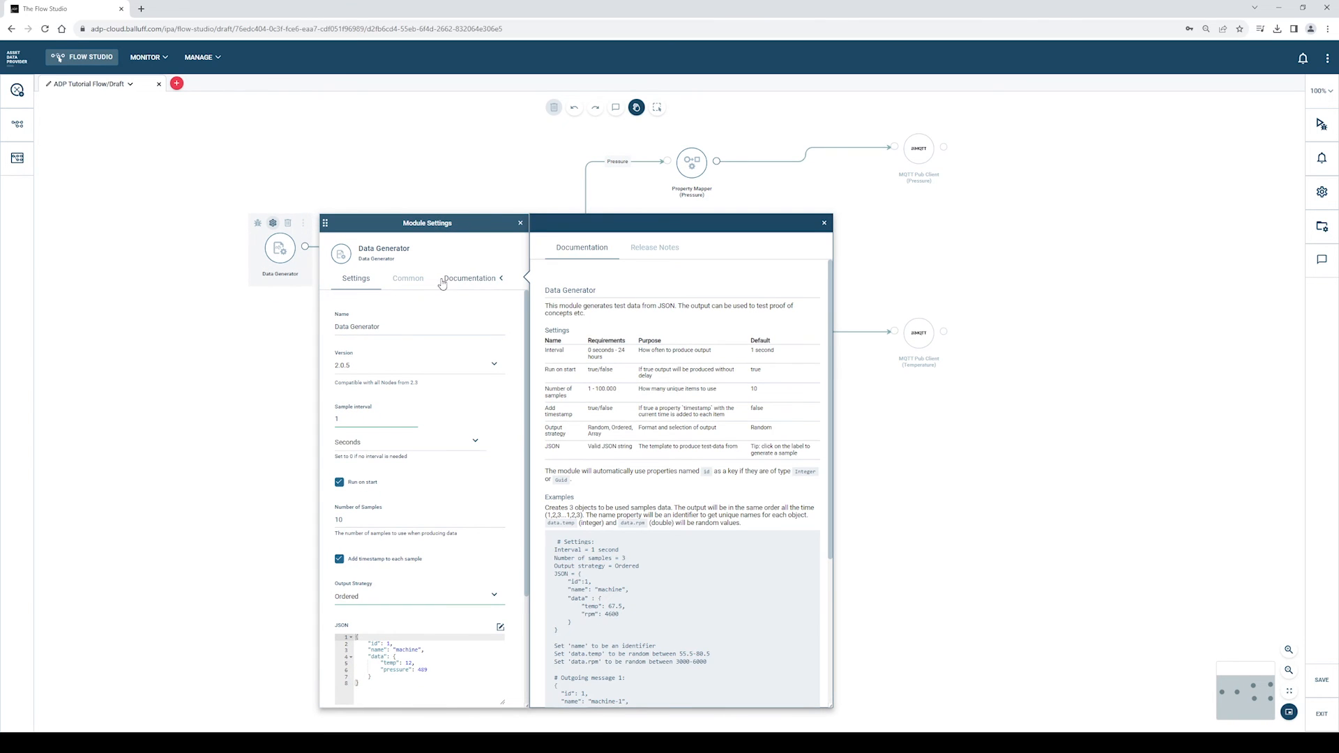
scroll(601, 369, "down", 1)
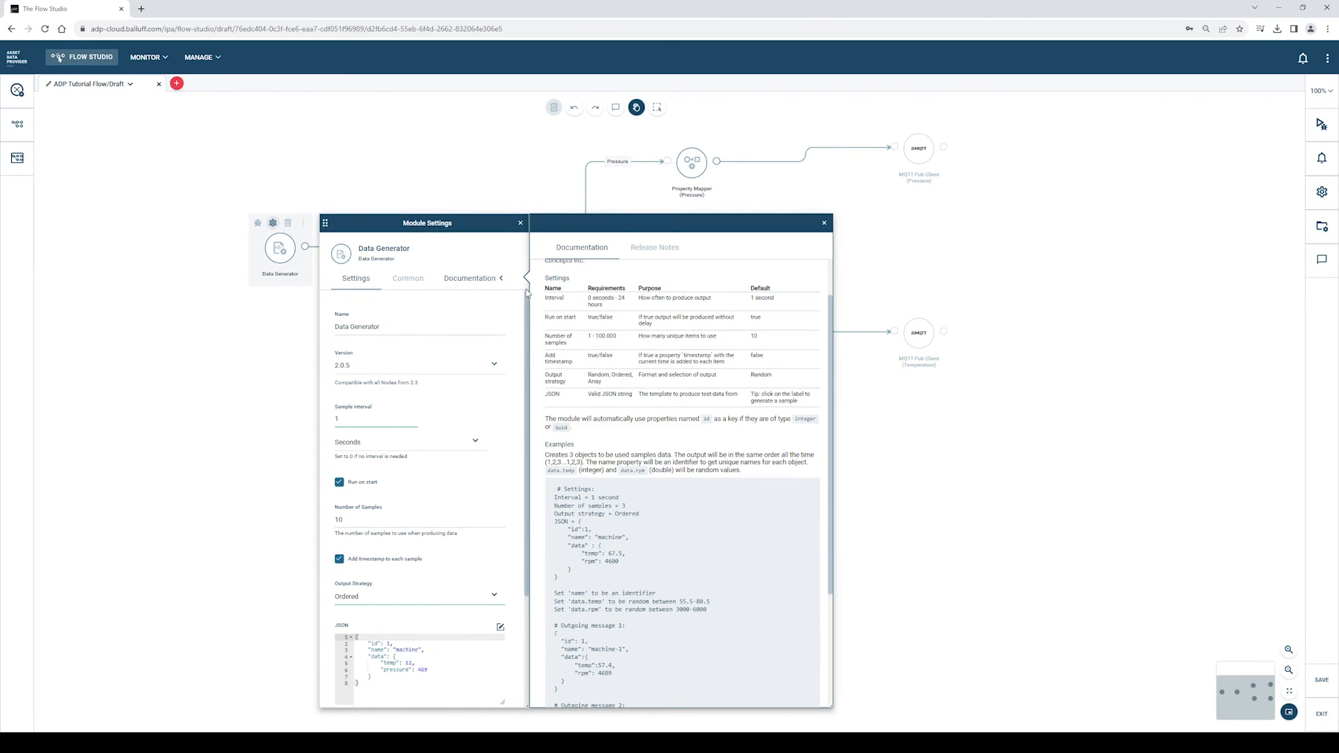
left_click(520, 224)
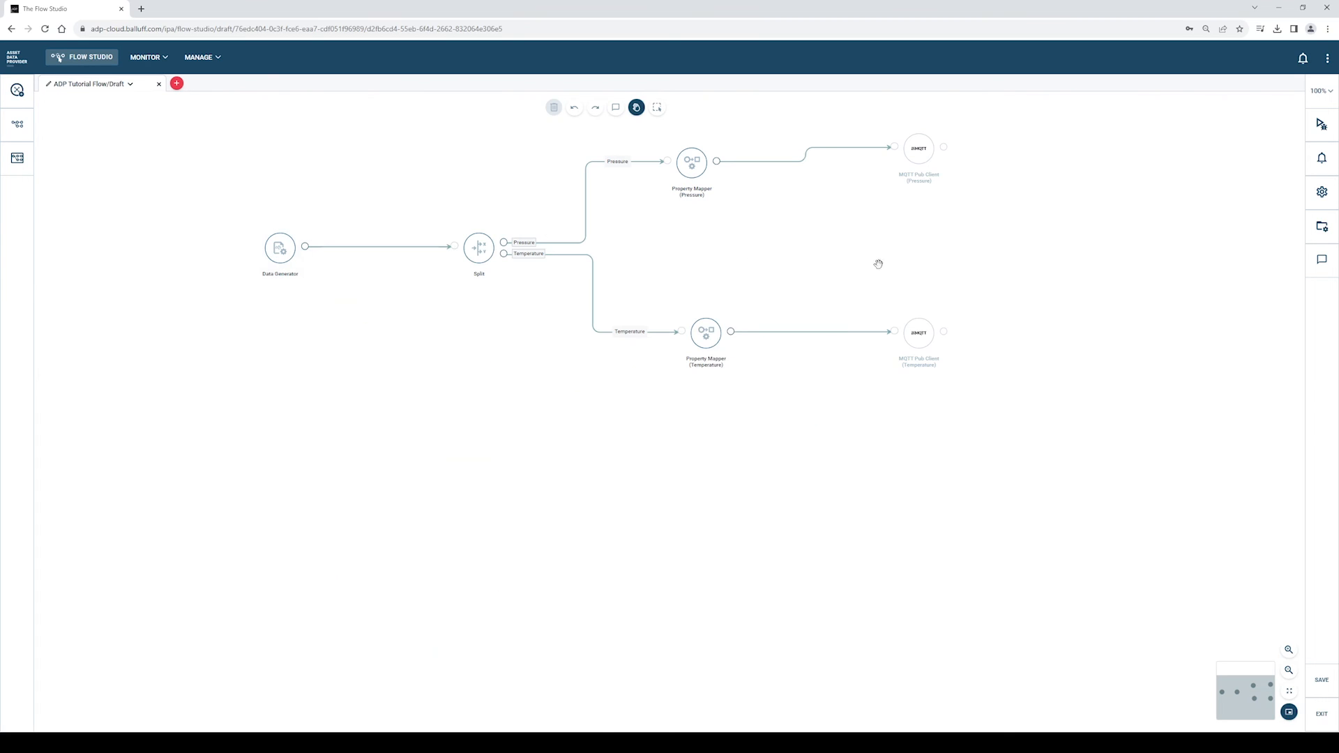
- Connect the flow to the 2.5.6 sandbox and switch to the Debug message view
left_click(1320, 126)
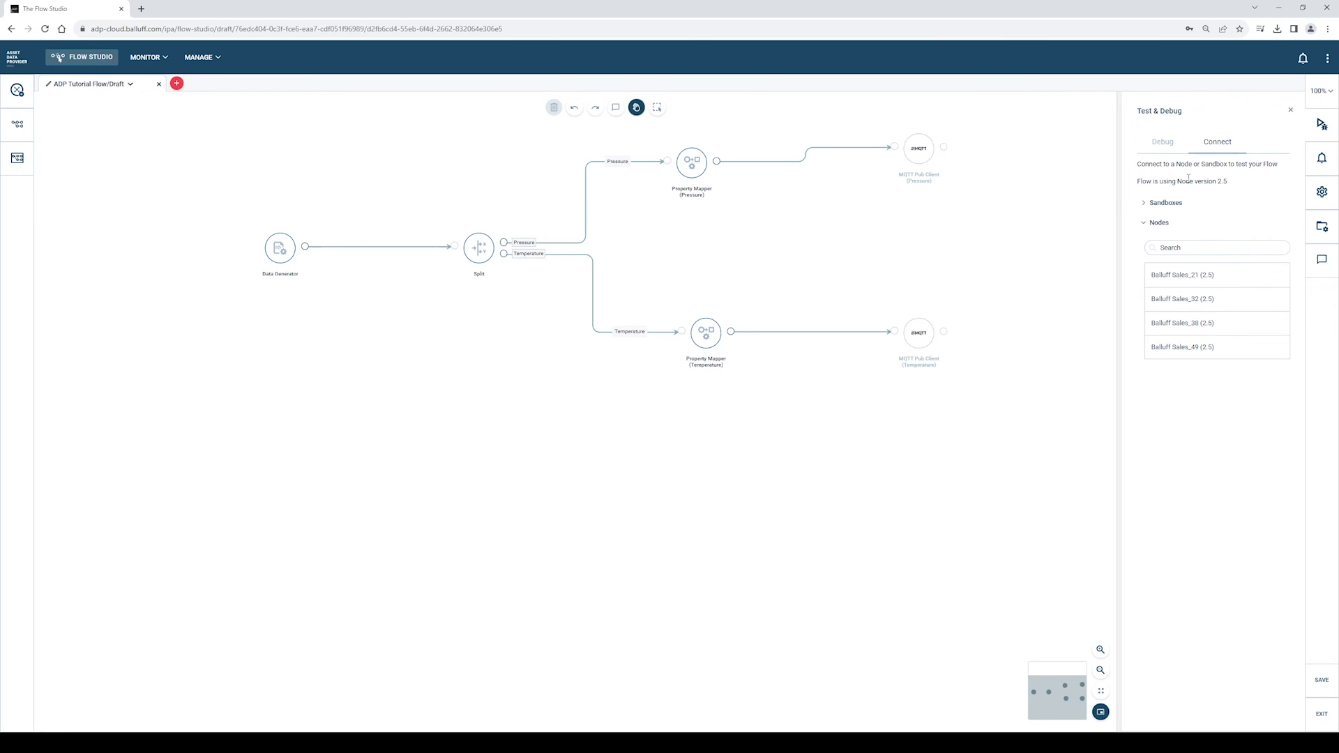
left_click(1145, 203)
left_click(1161, 257)
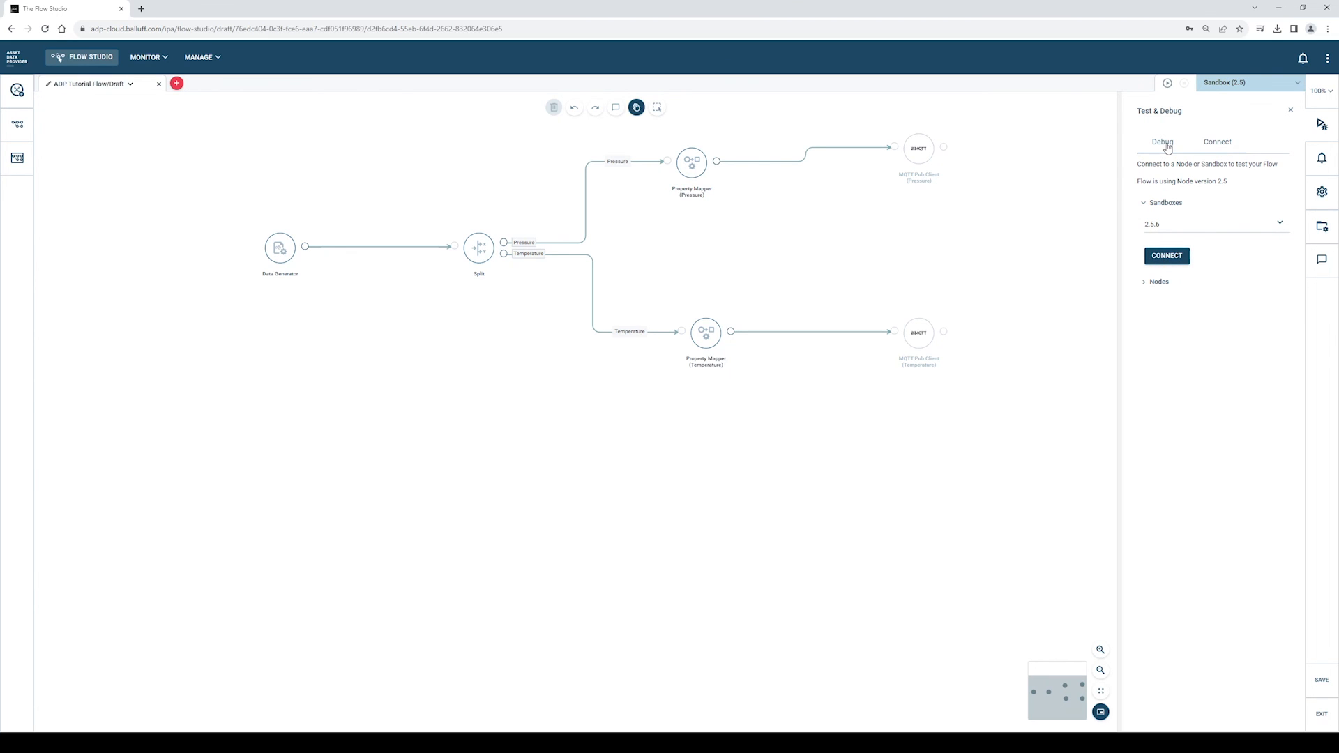
left_click(1166, 146)
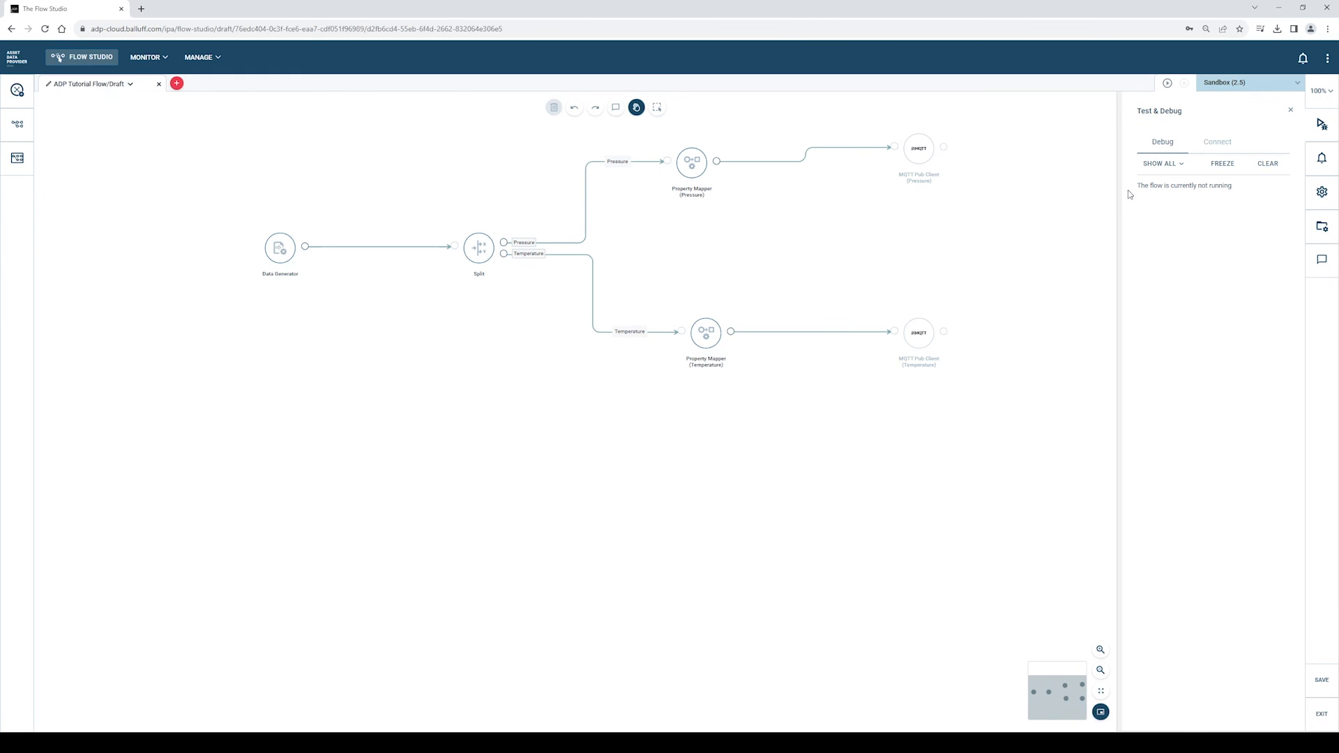
mouse_move(278, 260)
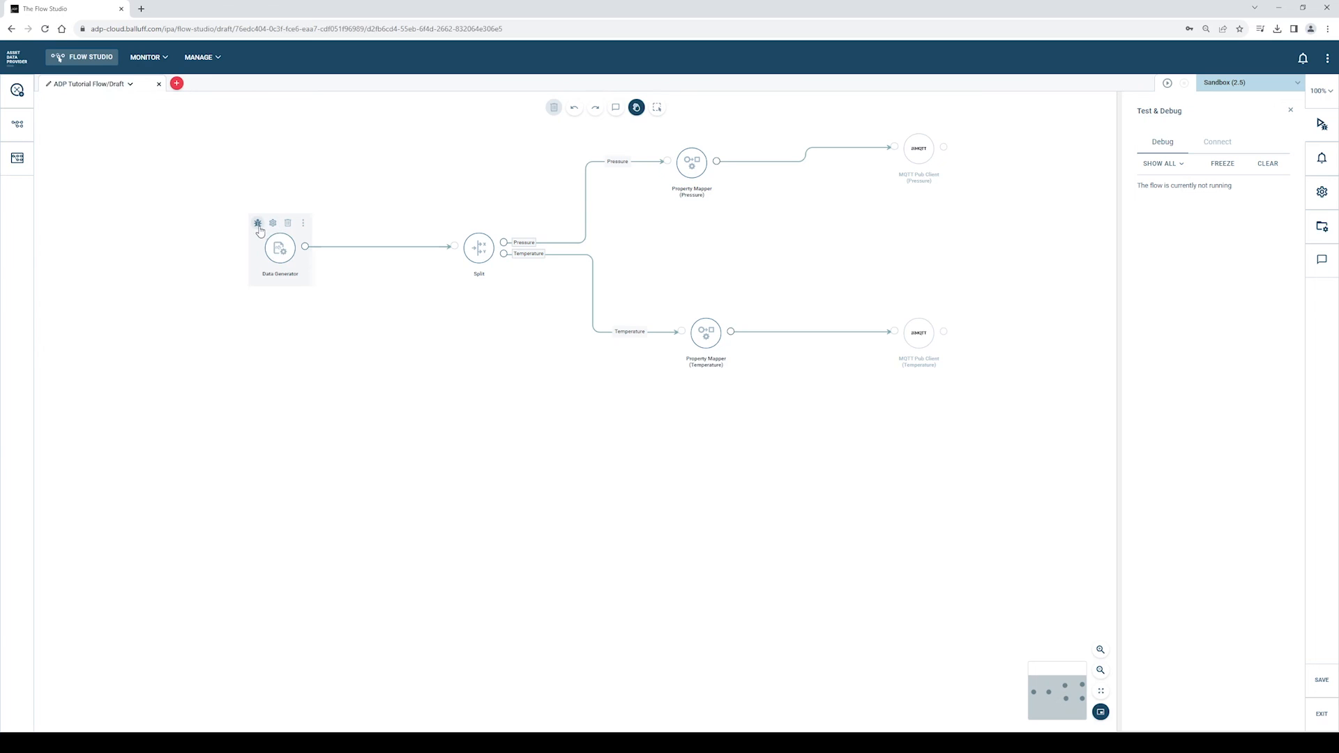
- Enable debugging on Data Generator, Split and Property Mapper (Pressure)
left_click(258, 224)
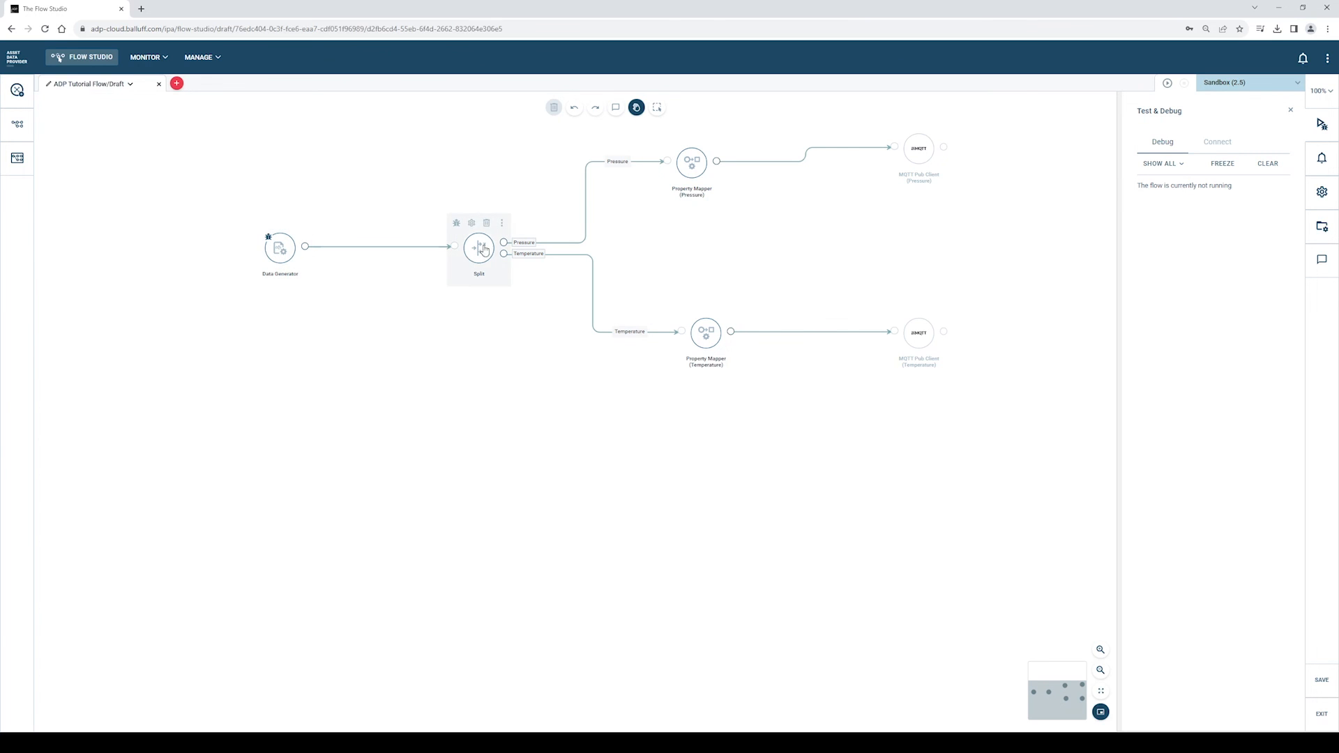
left_click(458, 224)
mouse_move(673, 170)
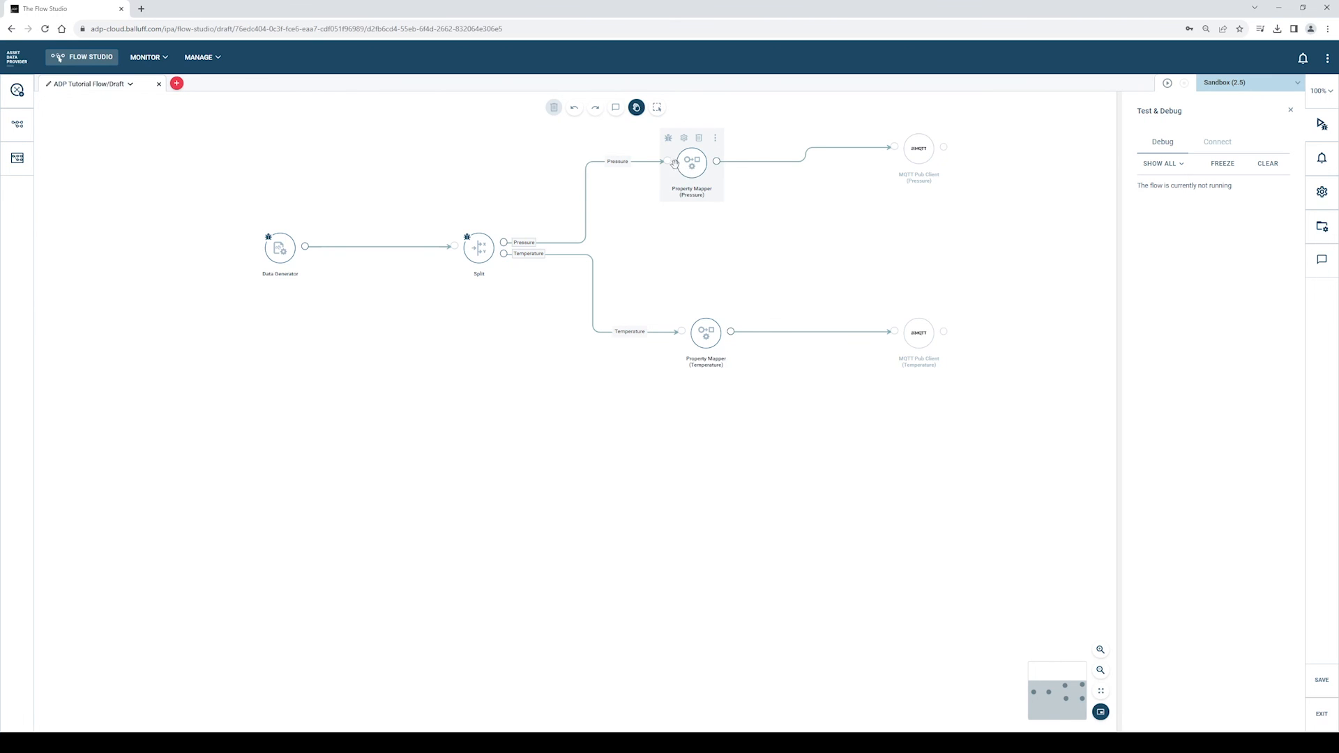
left_click(668, 139)
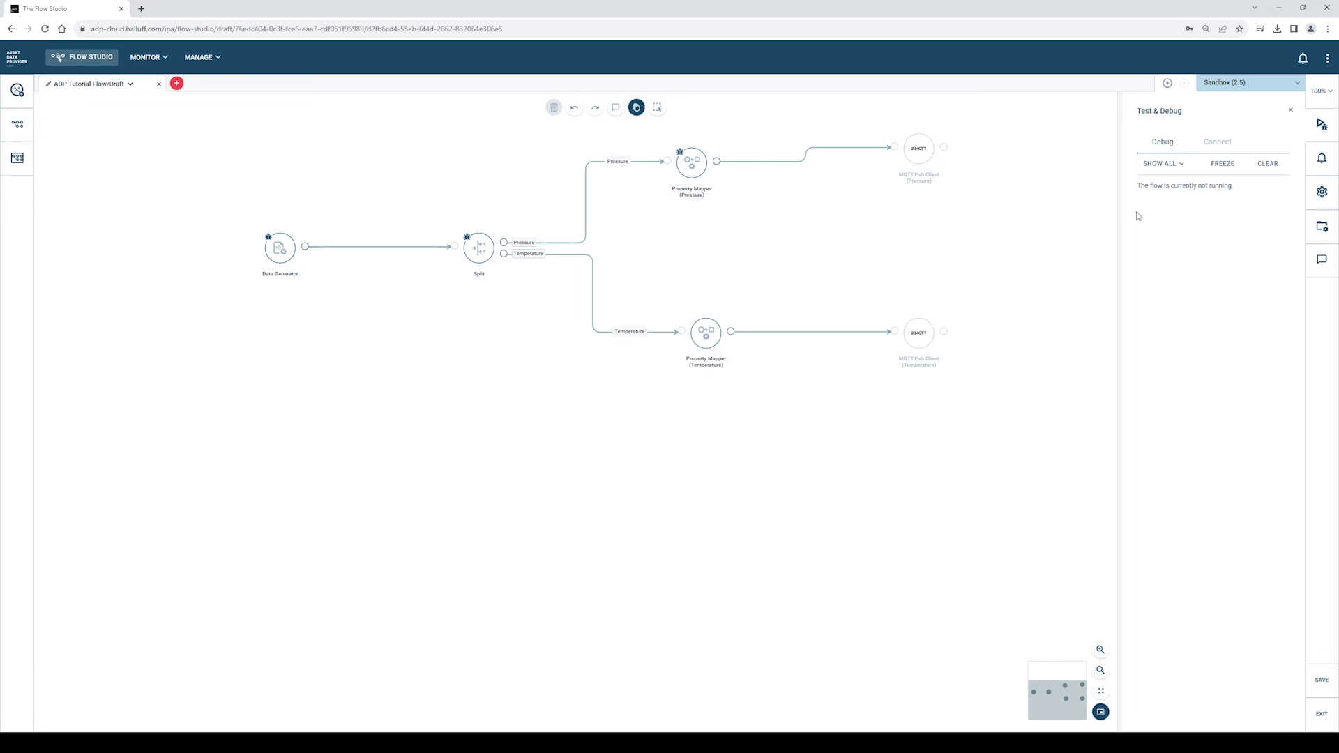
- Save the flow, run it in the sandbox, then stop it
left_click(1168, 84)
left_click(751, 437)
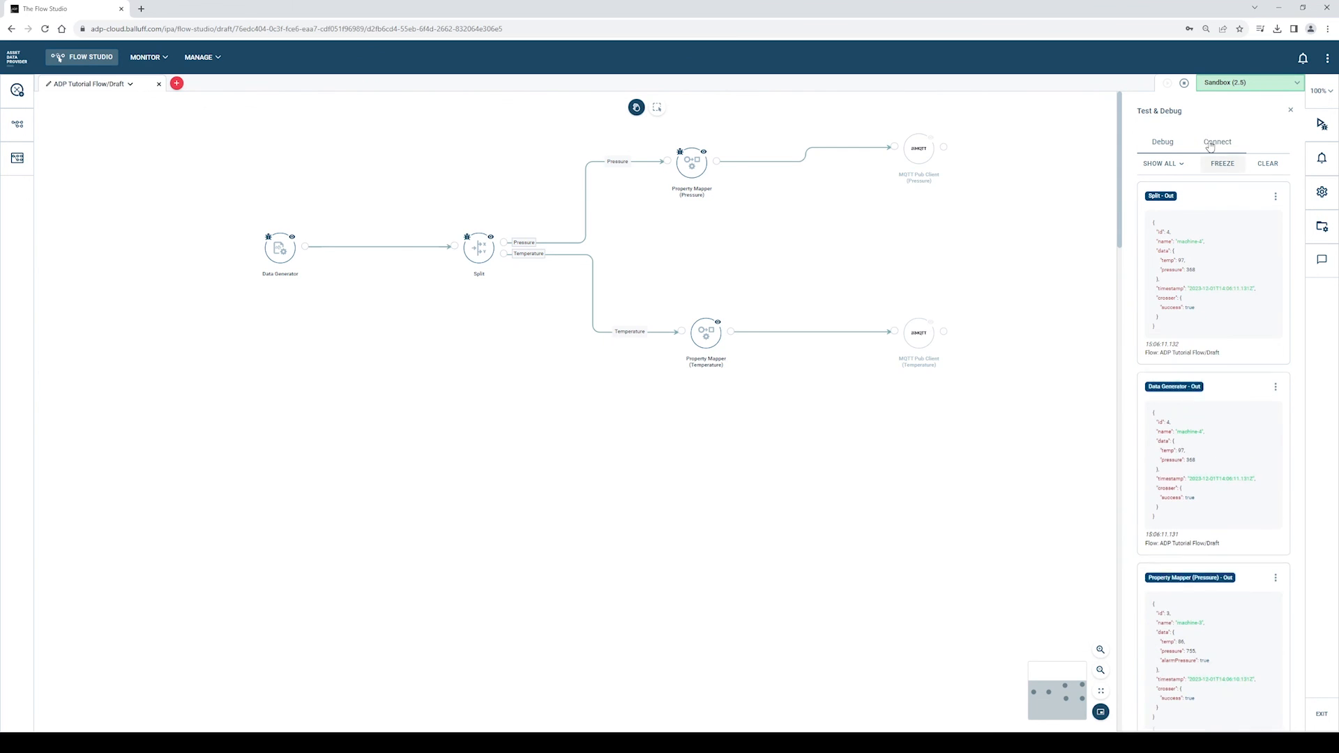
left_click(1184, 83)
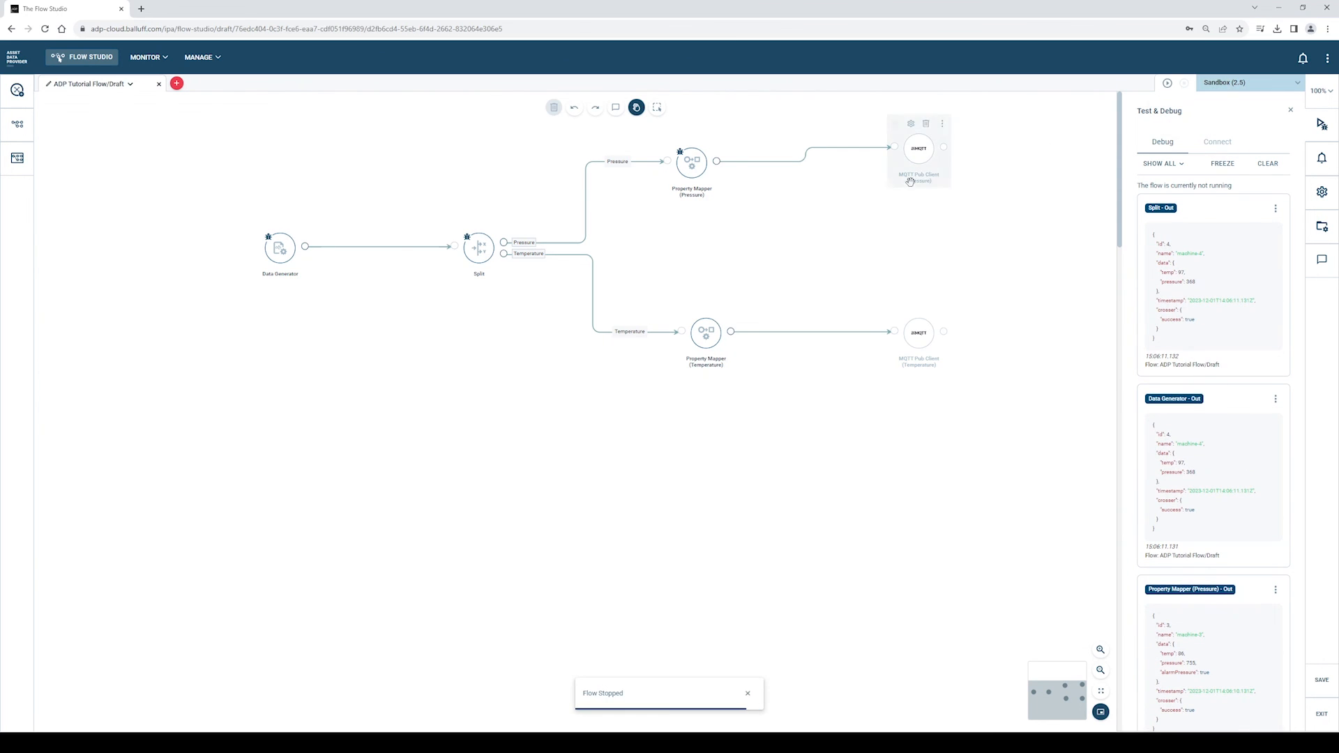
- Open Manage Deployments for ADP Tutorial Flow and select node Balluff Sales_21 as target
left_click(100, 88)
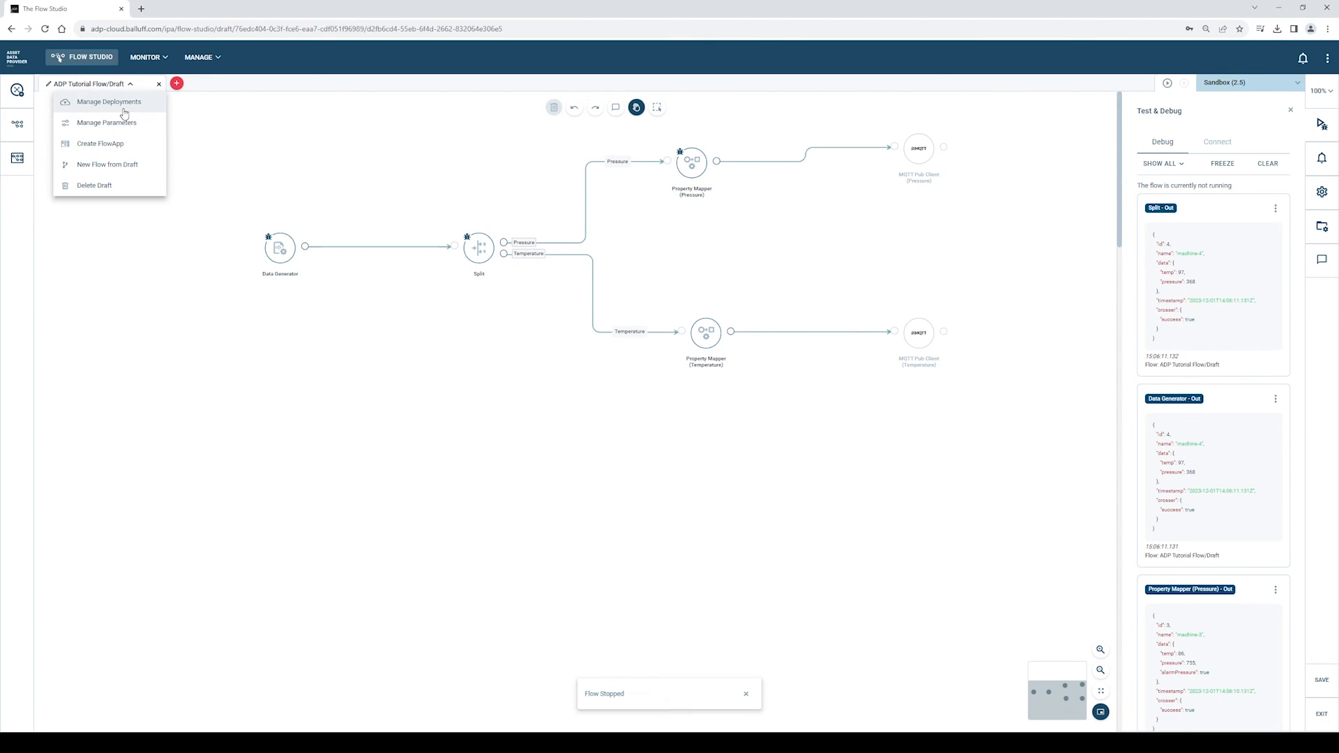
left_click(124, 108)
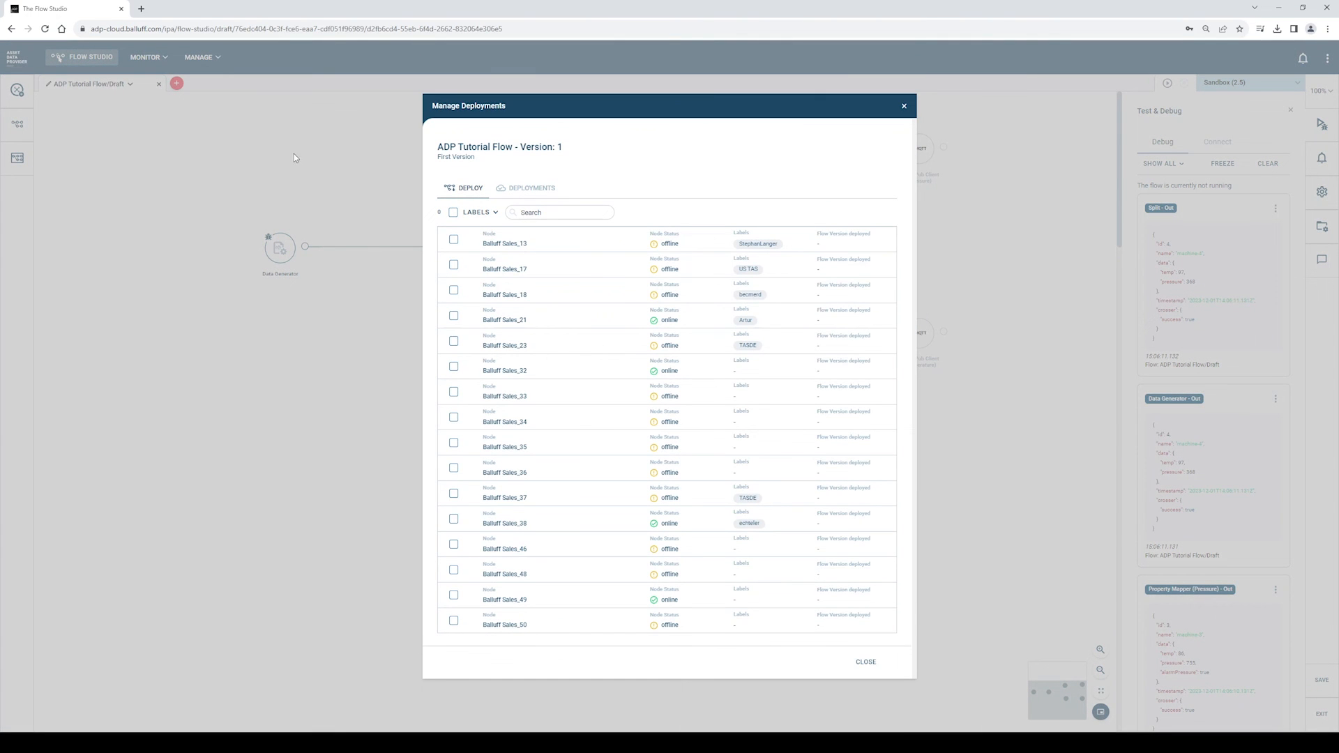
left_click(454, 317)
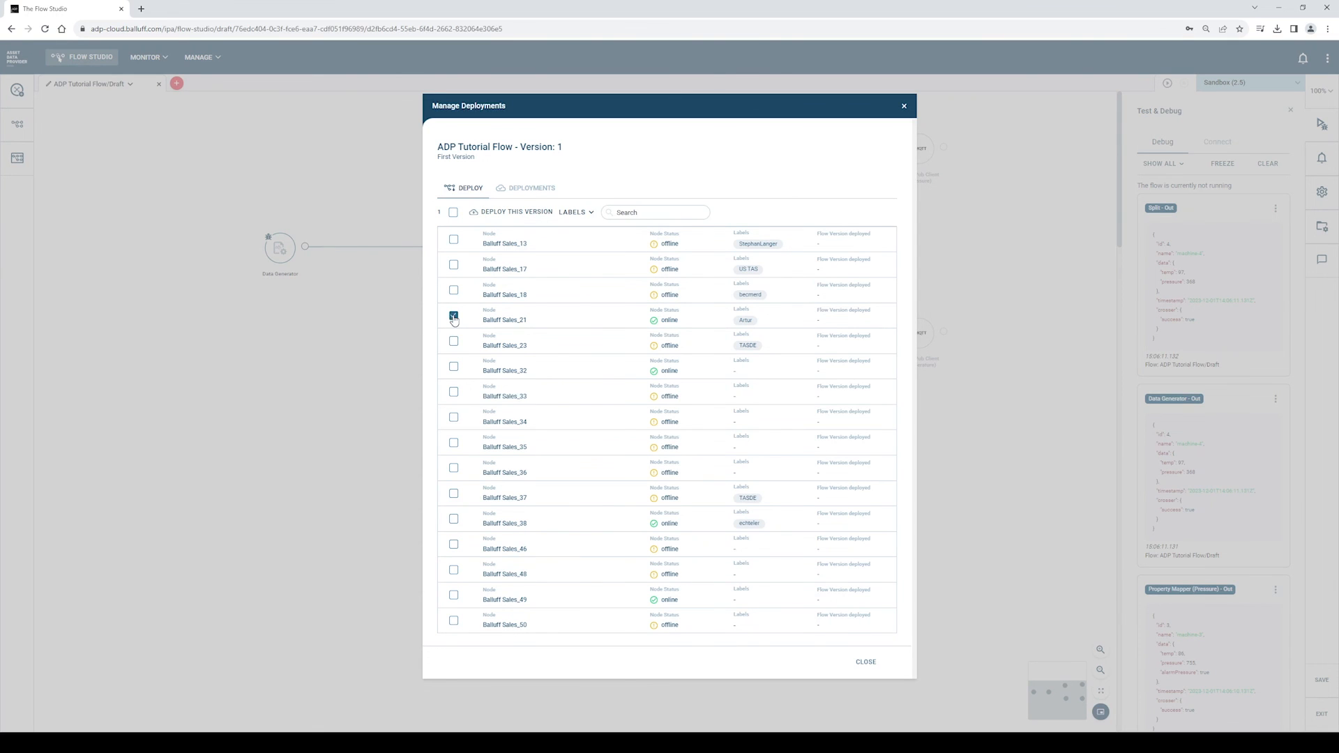